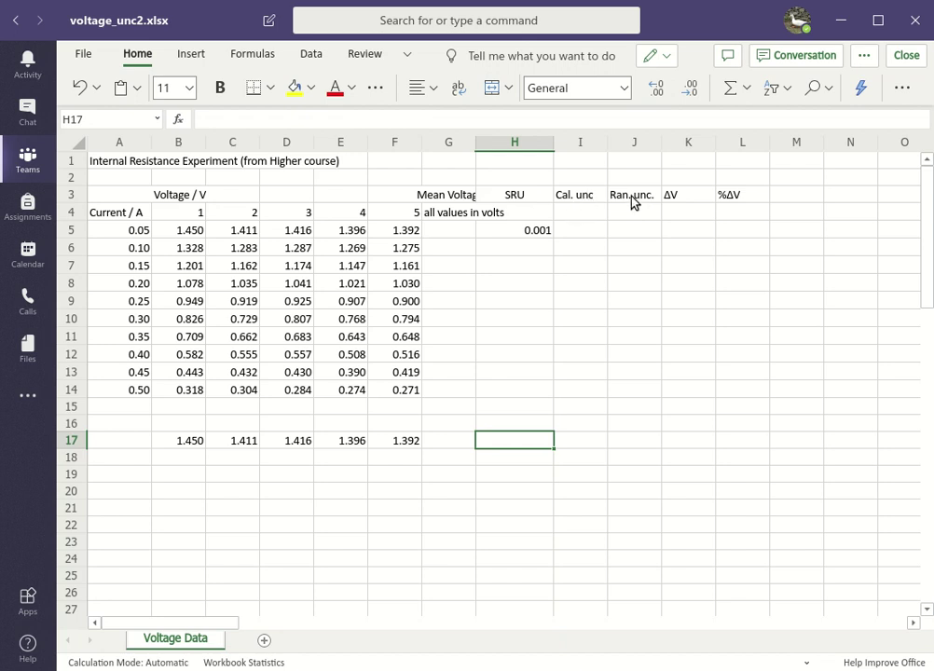
AutoFit column G so the 'Mean Voltage' heading in G3 shows in full
{"action": "left_click", "coordinate": [742, 195]}
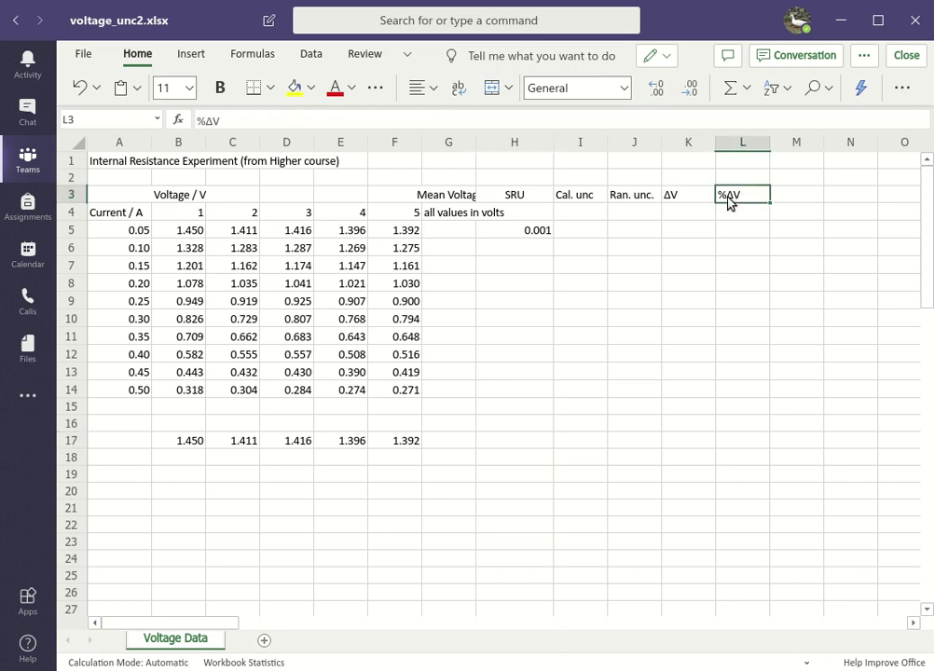
{"action": "left_click", "coordinate": [457, 198]}
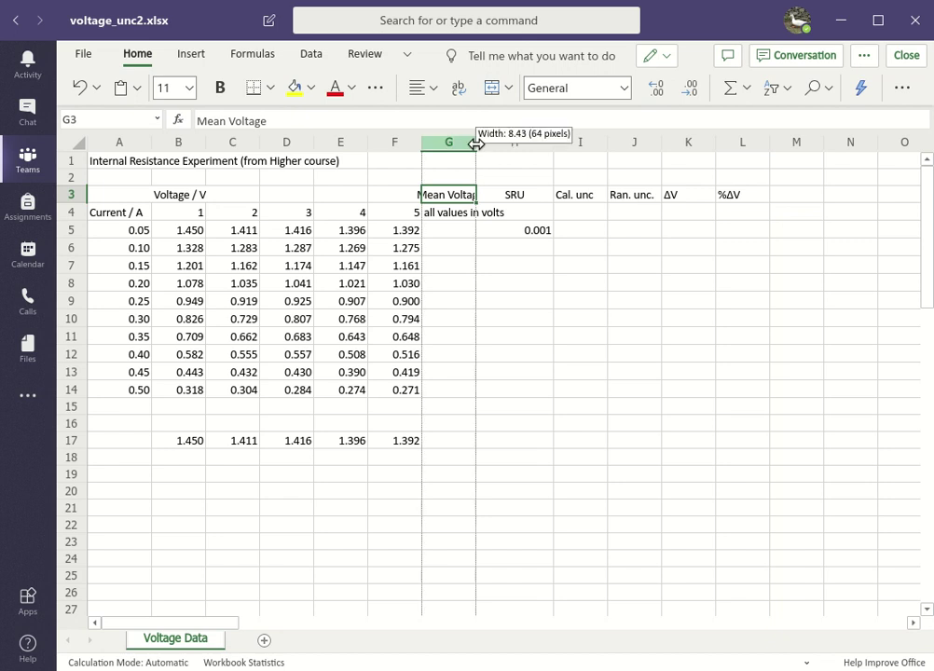
{"action": "double_click", "coordinate": [476, 144]}
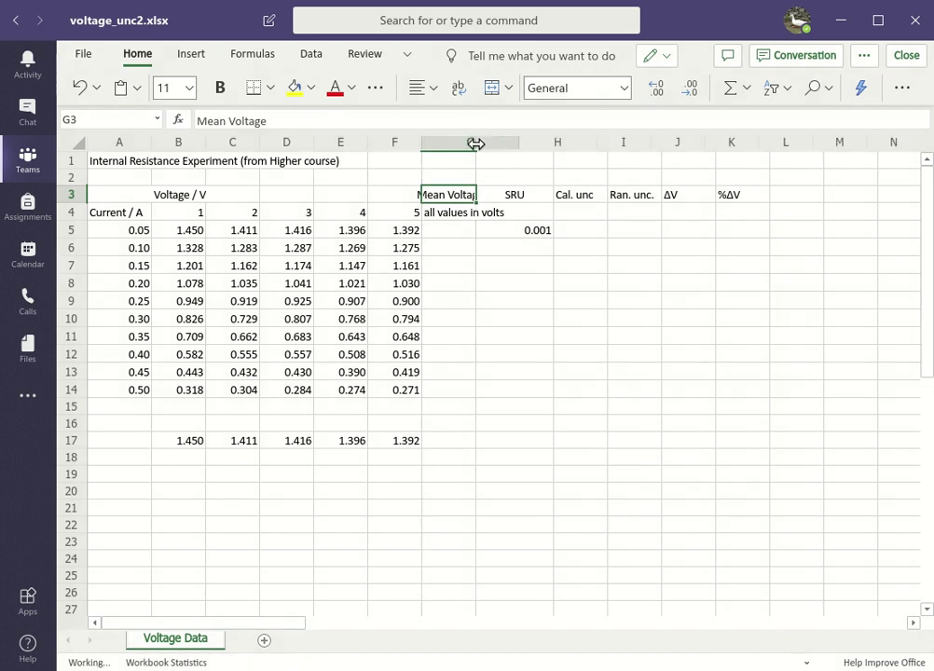
Merge and centre the 'all values in volts' note across G4:K4
{"action": "left_click", "coordinate": [463, 219]}
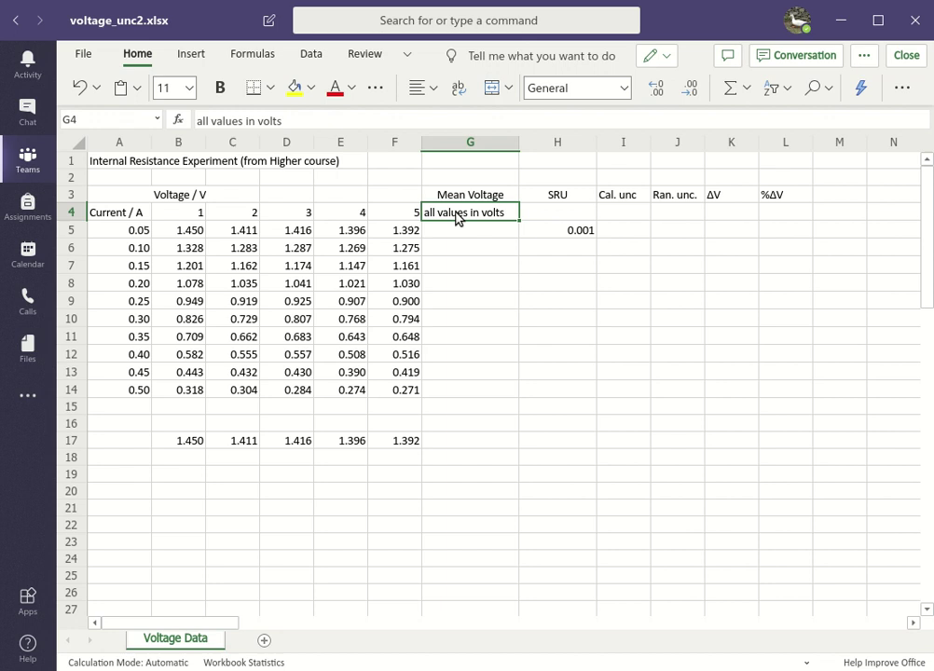
{"action": "left_click_drag", "start_coordinate": [488, 219], "coordinate": [553, 218]}
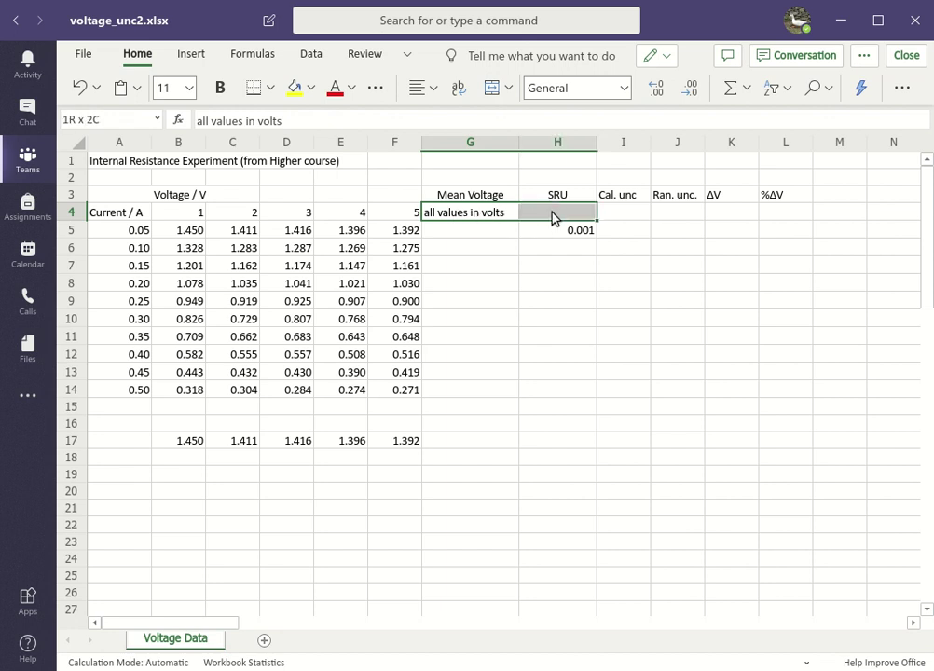
{"action": "left_click_drag", "start_coordinate": [635, 217], "coordinate": [727, 220]}
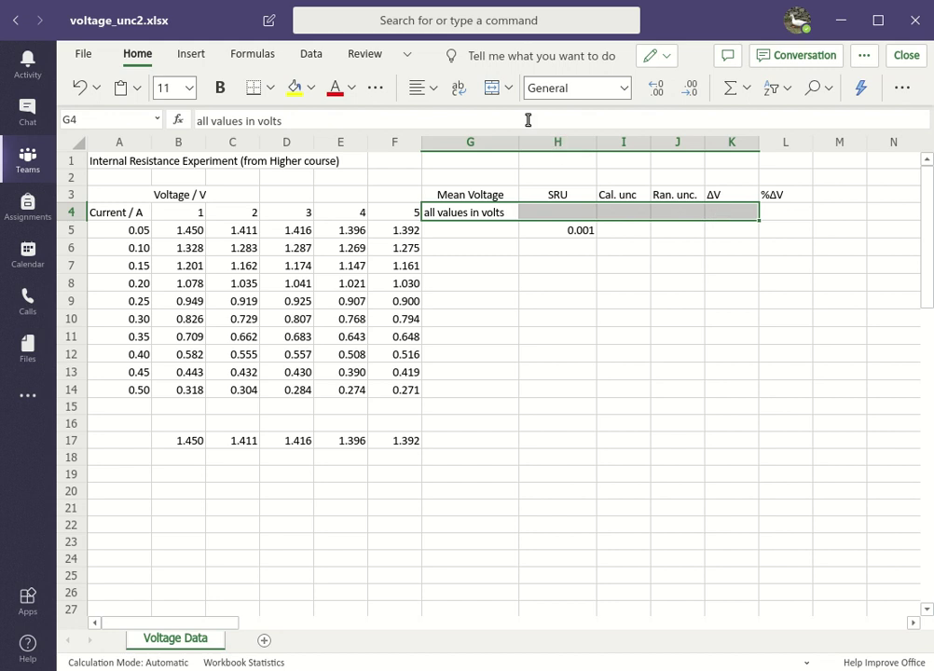
{"action": "left_click", "coordinate": [494, 94]}
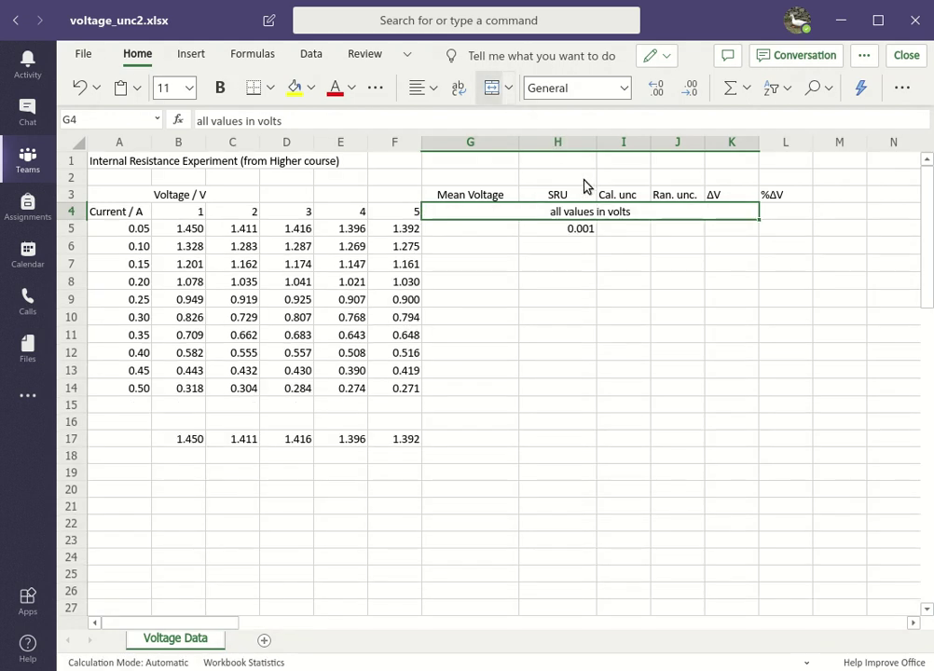
{"action": "left_click", "coordinate": [788, 213]}
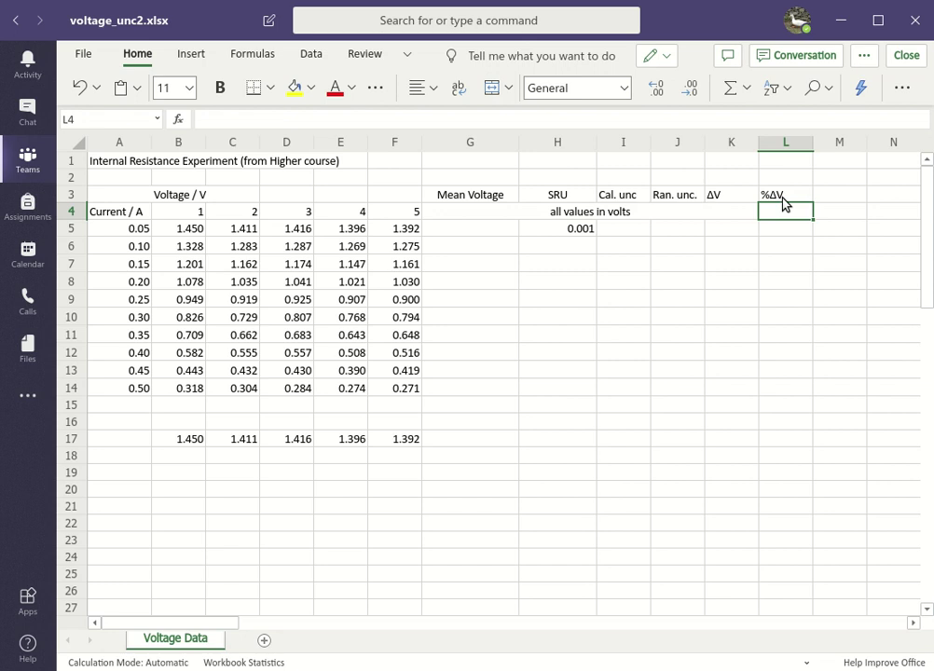
Enter 0.001 in H6 and fill the SRU values down from H5:H6 through H14
{"action": "left_click", "coordinate": [543, 232]}
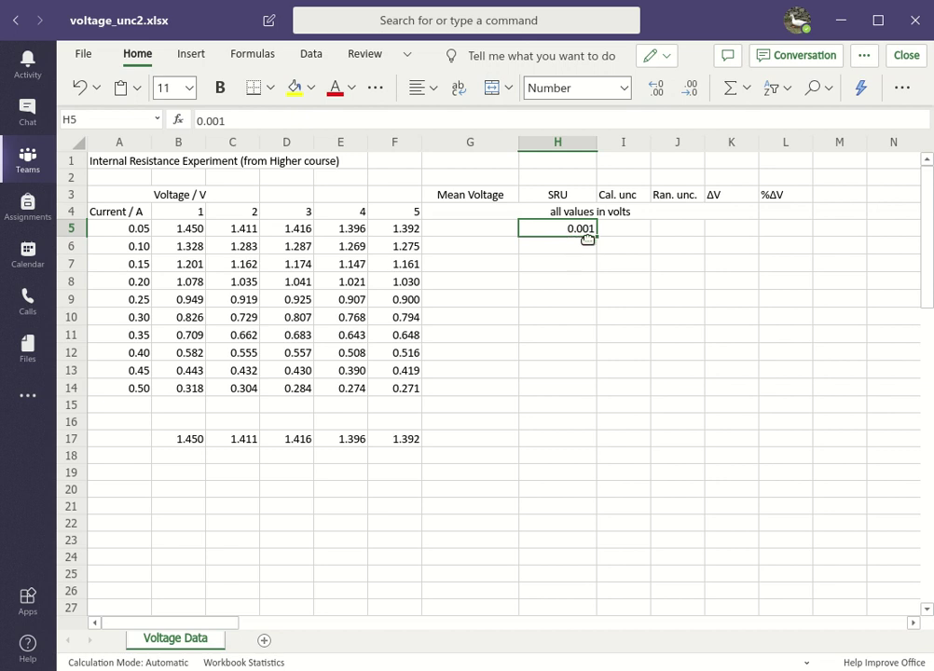
{"action": "left_click", "coordinate": [583, 246]}
{"action": "type", "text": "0"}
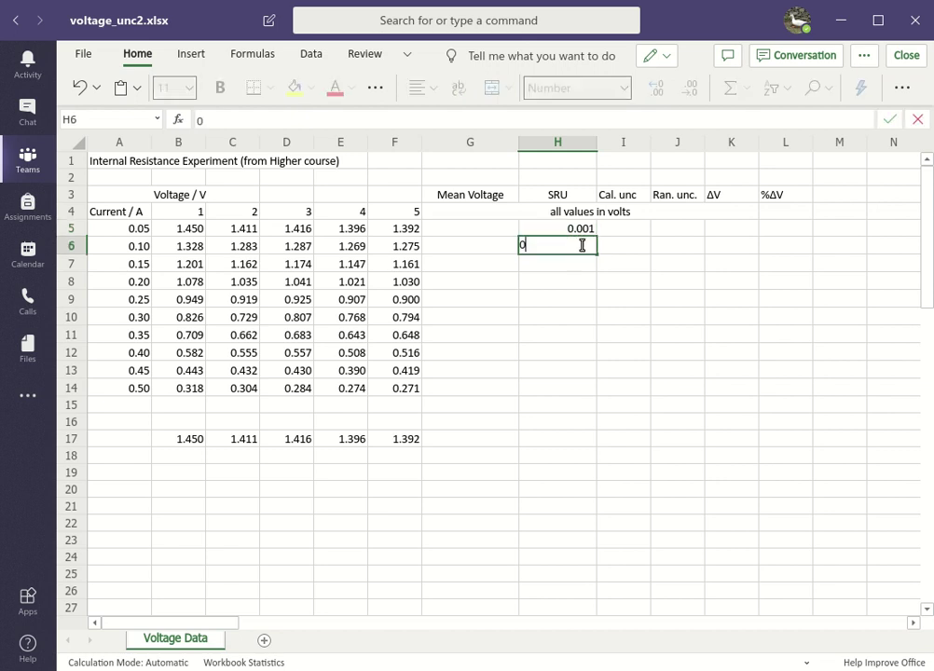
{"action": "type", "text": ".001"}
{"action": "key", "text": "Return"}
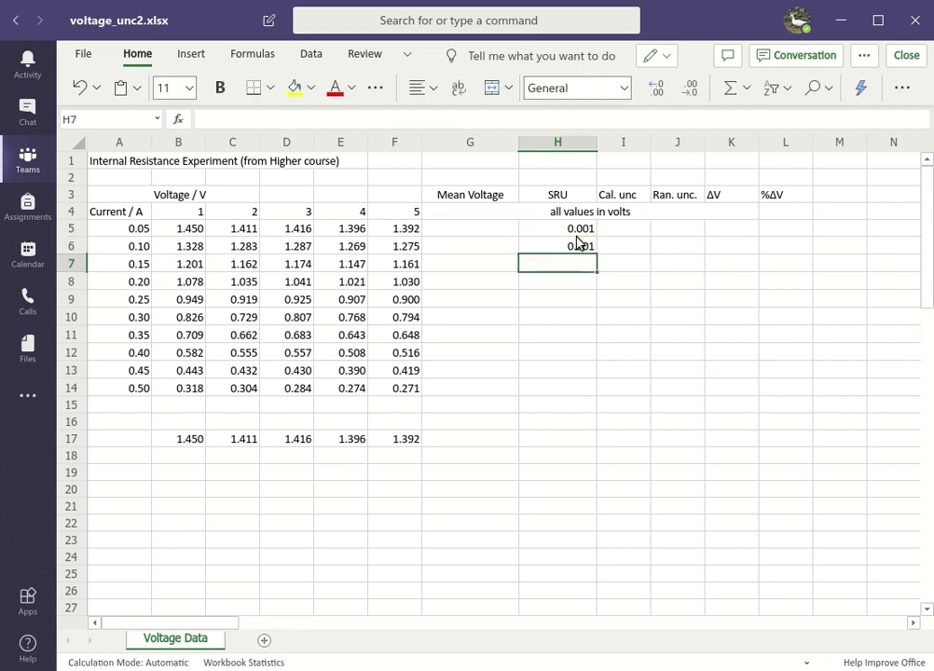
{"action": "left_click_drag", "start_coordinate": [578, 229], "coordinate": [591, 250]}
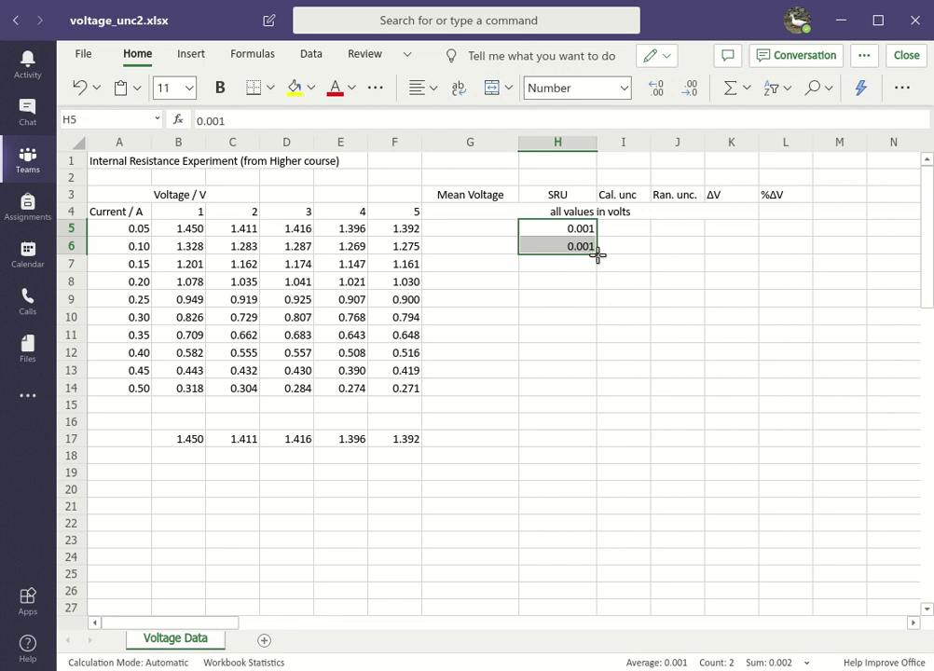
{"action": "left_click_drag", "start_coordinate": [597, 255], "coordinate": [576, 397]}
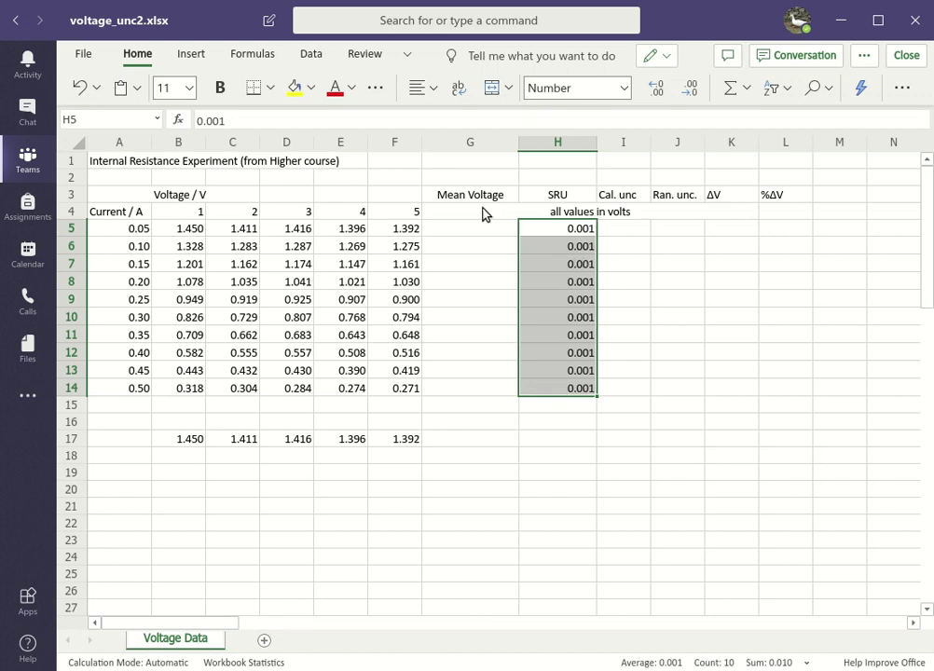
Enter =AVERAGE(B5:F5) in G5, giving a mean voltage of 1.413
{"action": "left_click", "coordinate": [468, 233]}
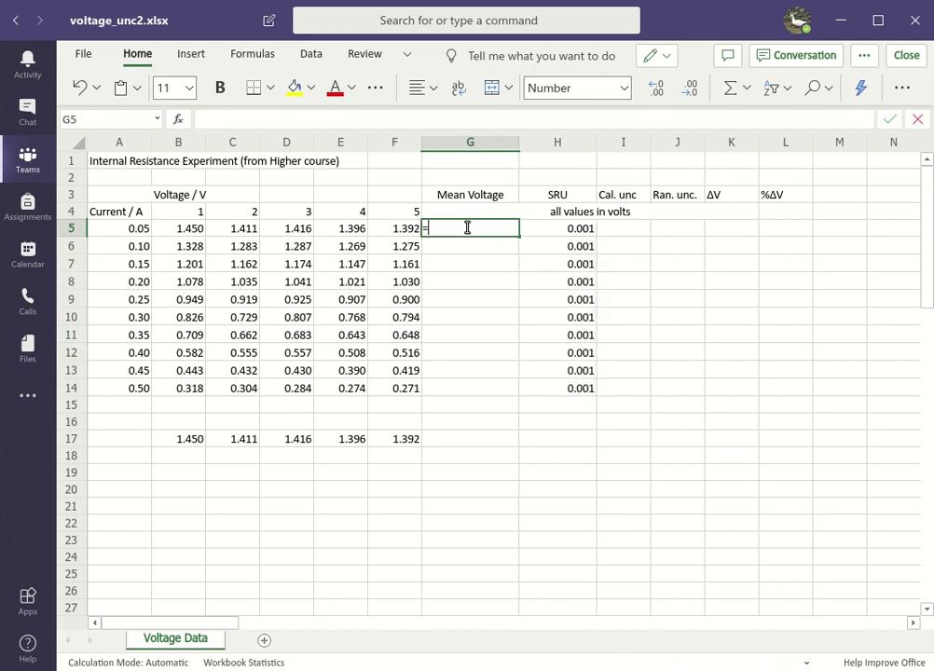
{"action": "type", "text": "=av"}
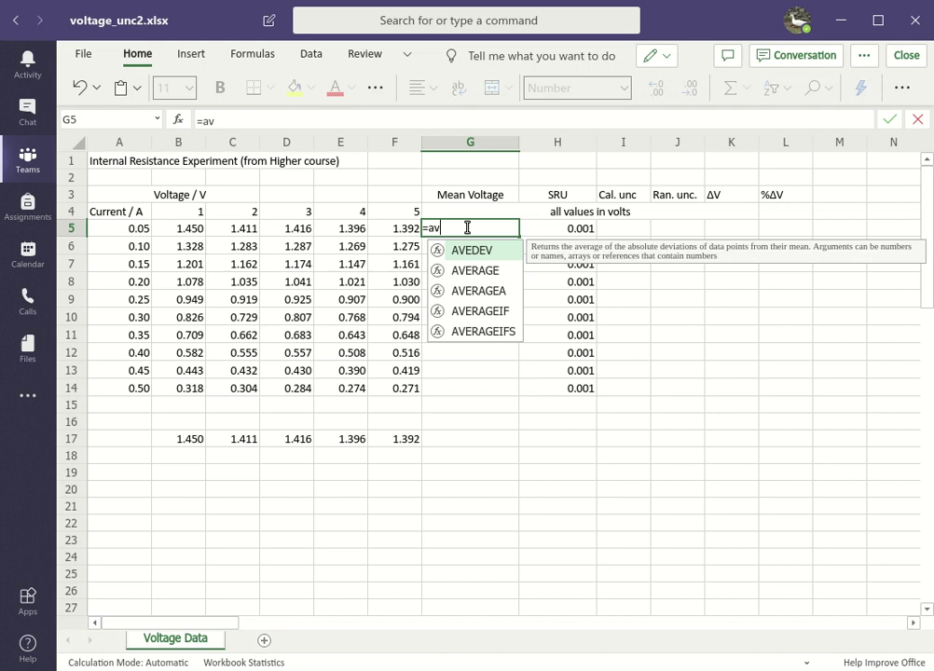
{"action": "type", "text": "er"}
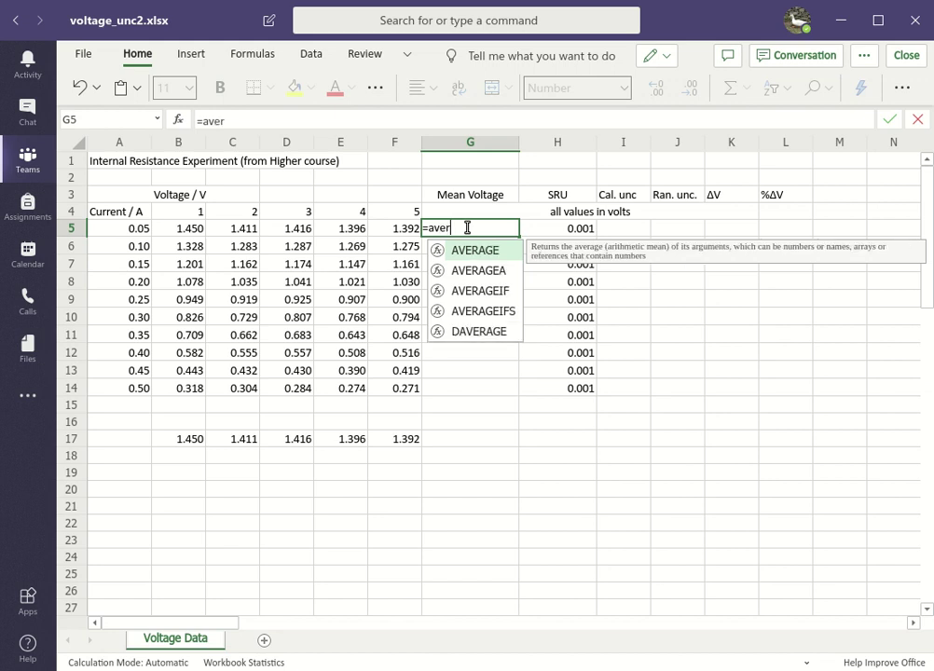
{"action": "type", "text": "age("}
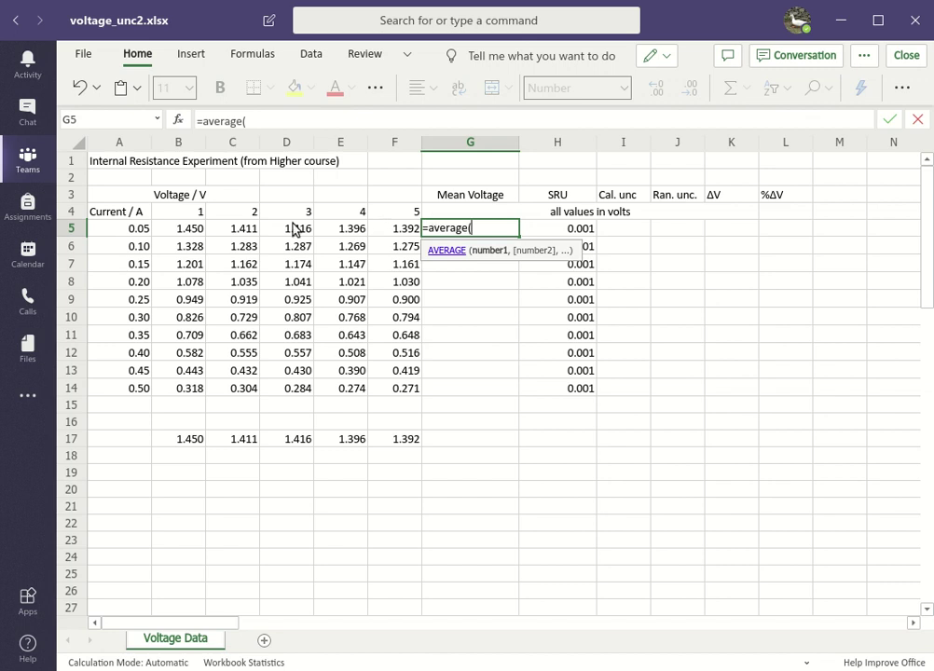
{"action": "left_click_drag", "start_coordinate": [186, 231], "coordinate": [390, 236]}
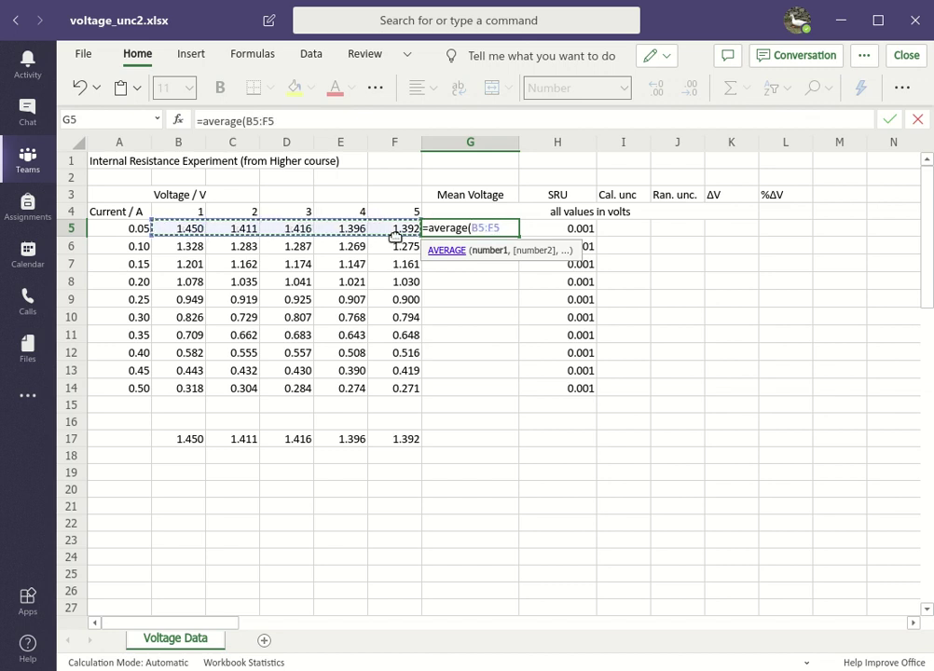
{"action": "type", "text": ")"}
{"action": "key", "text": "Return"}
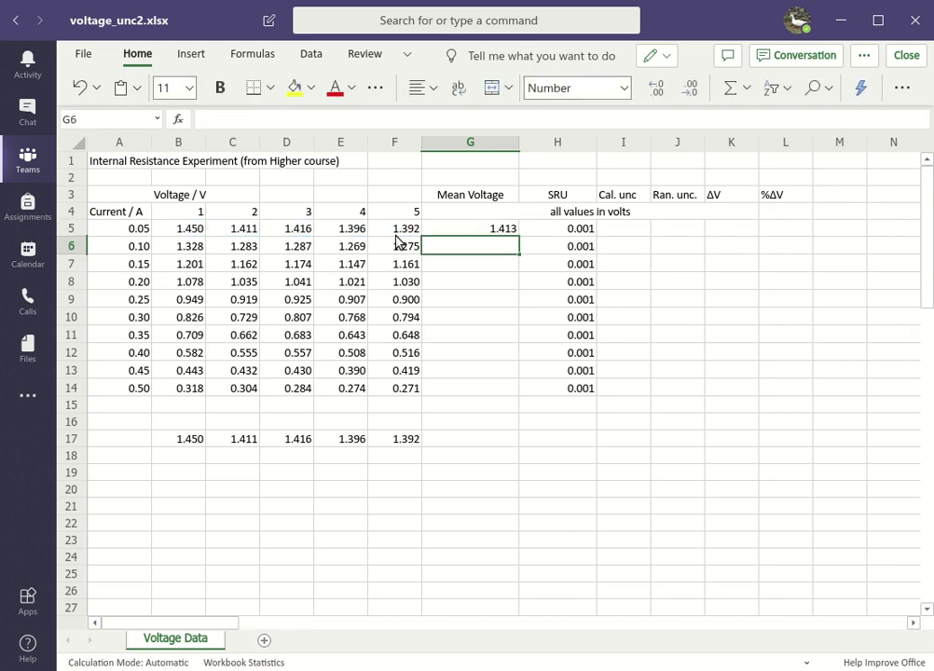
{"action": "left_click", "coordinate": [477, 233]}
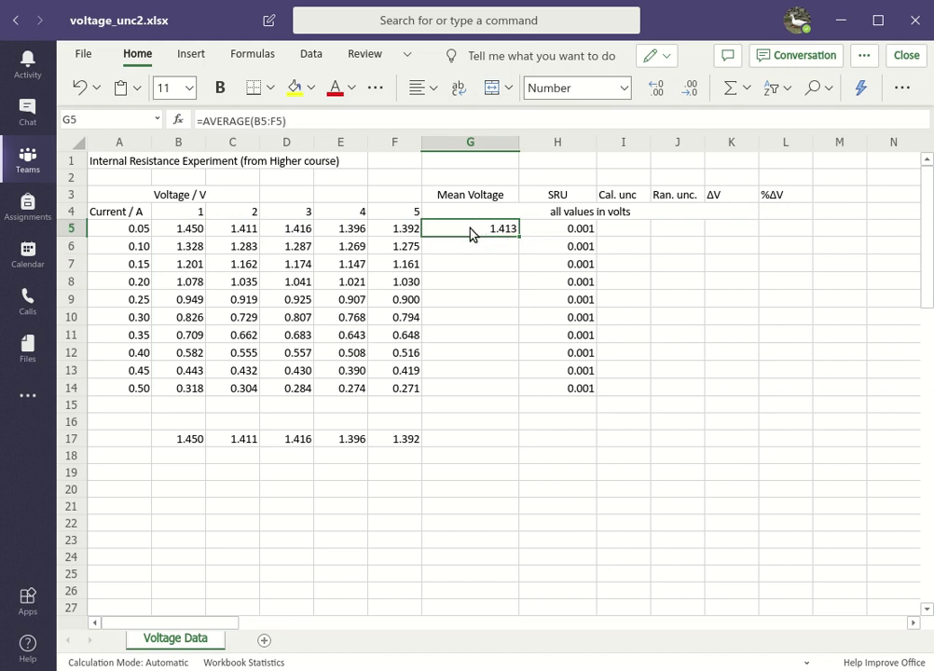
Enter =0.5%*G5 in I5, giving a calibration uncertainty of 0.01
{"action": "left_click", "coordinate": [621, 237]}
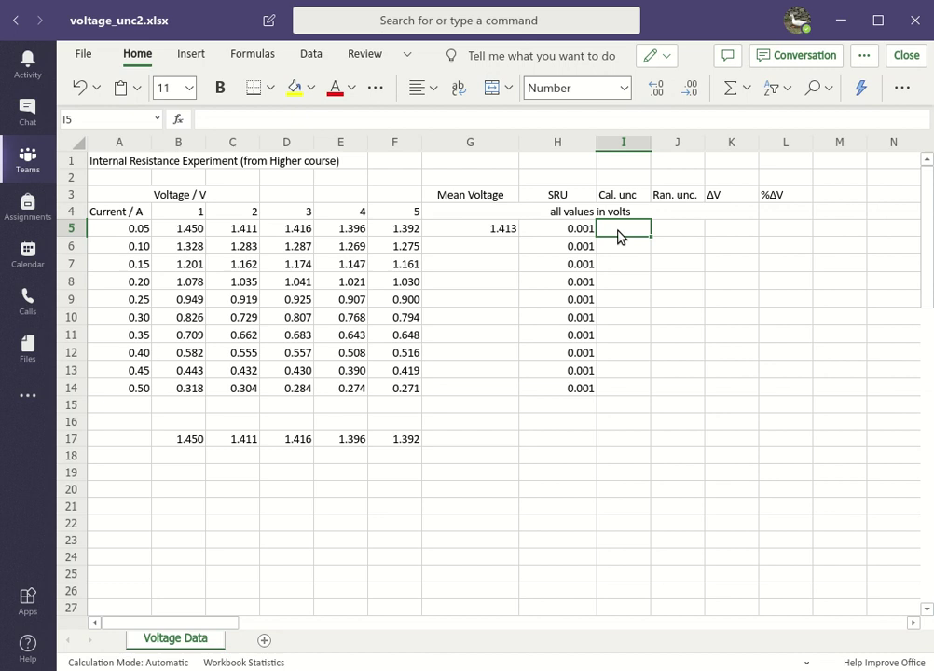
{"action": "double_click", "coordinate": [619, 237]}
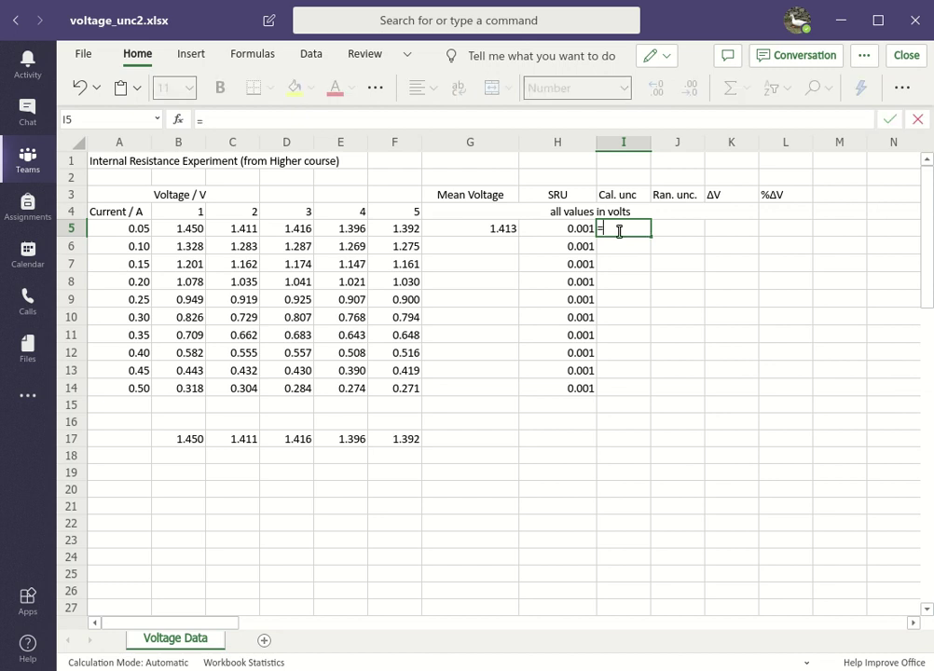
{"action": "type", "text": "=0.5%"}
{"action": "type", "text": "*"}
{"action": "left_click", "coordinate": [494, 237]}
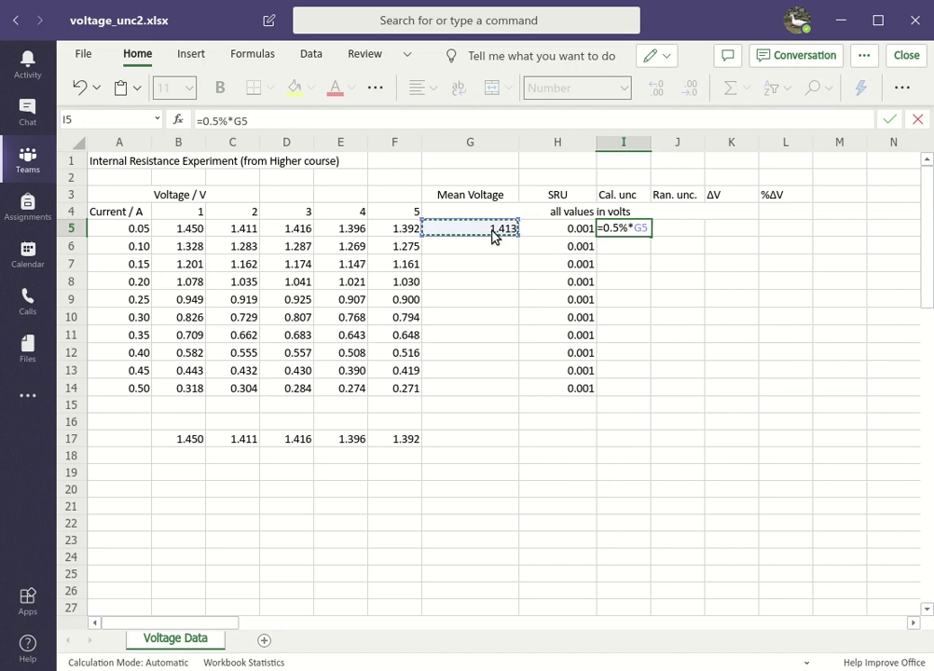
{"action": "key", "text": "Return"}
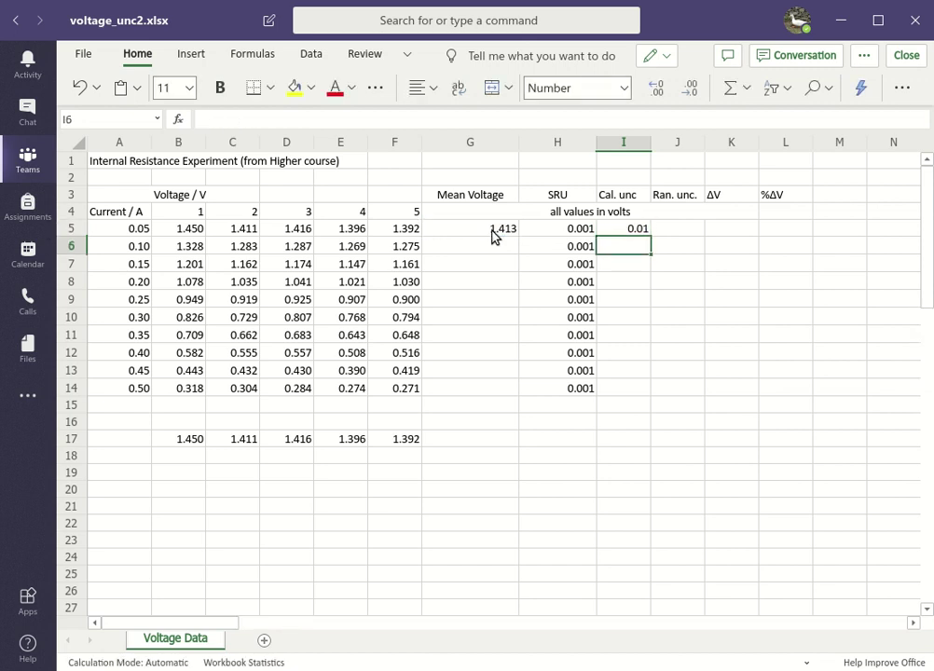
{"action": "left_click", "coordinate": [641, 233]}
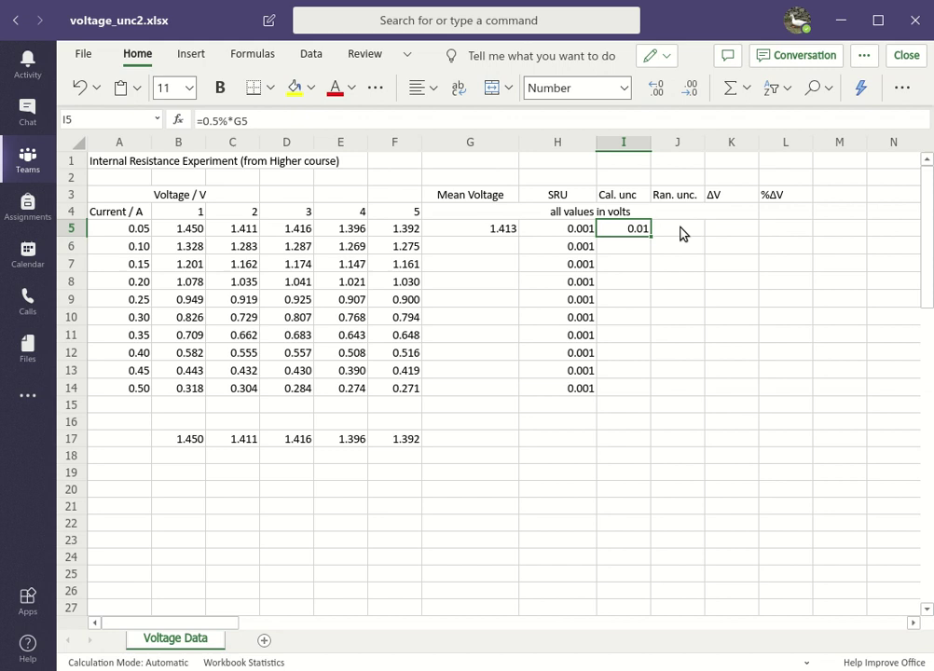
{"action": "left_click", "coordinate": [681, 233]}
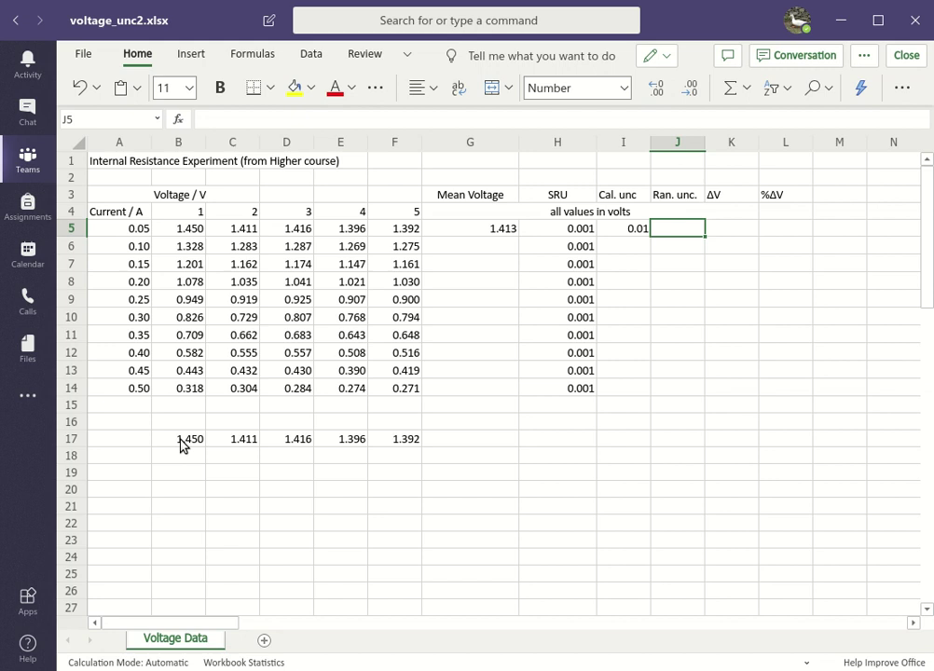
Enter =MAX(B17:F17) in H17, giving 1.450
{"action": "left_click_drag", "start_coordinate": [182, 446], "coordinate": [394, 441]}
{"action": "left_click", "coordinate": [576, 442]}
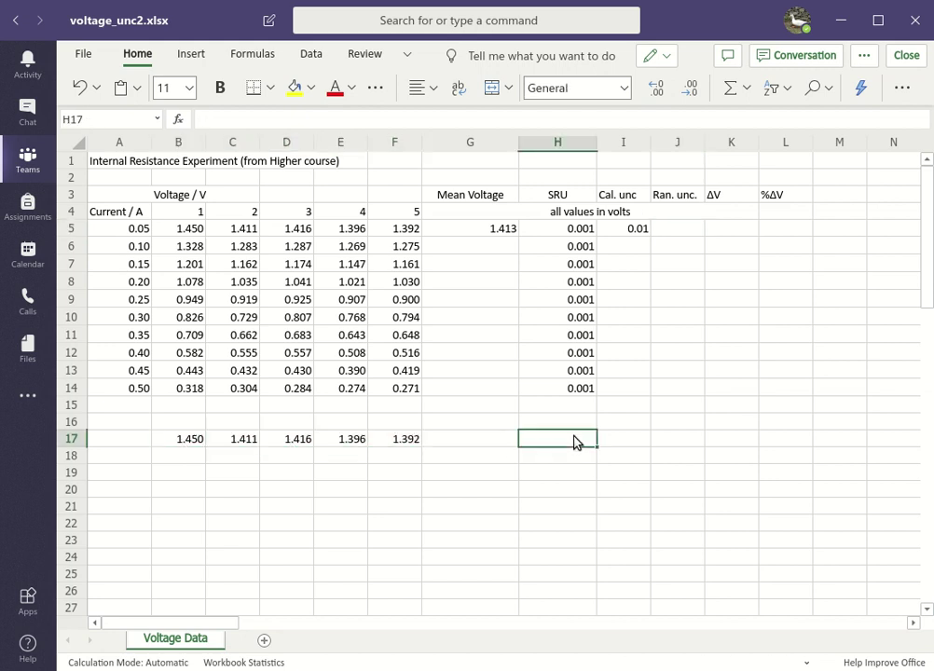
{"action": "type", "text": "=max("}
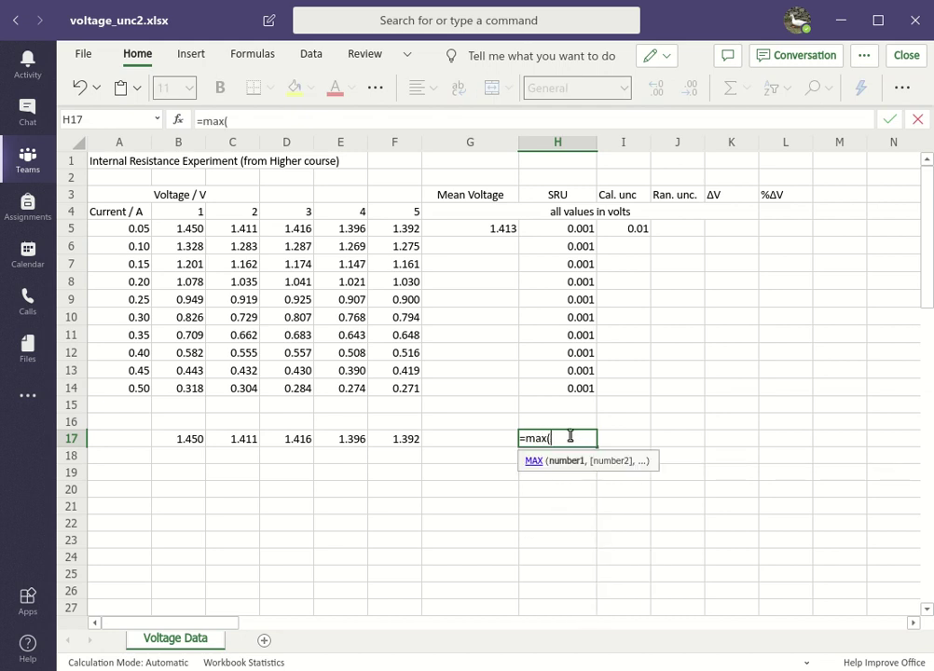
{"action": "left_click_drag", "start_coordinate": [182, 442], "coordinate": [394, 443]}
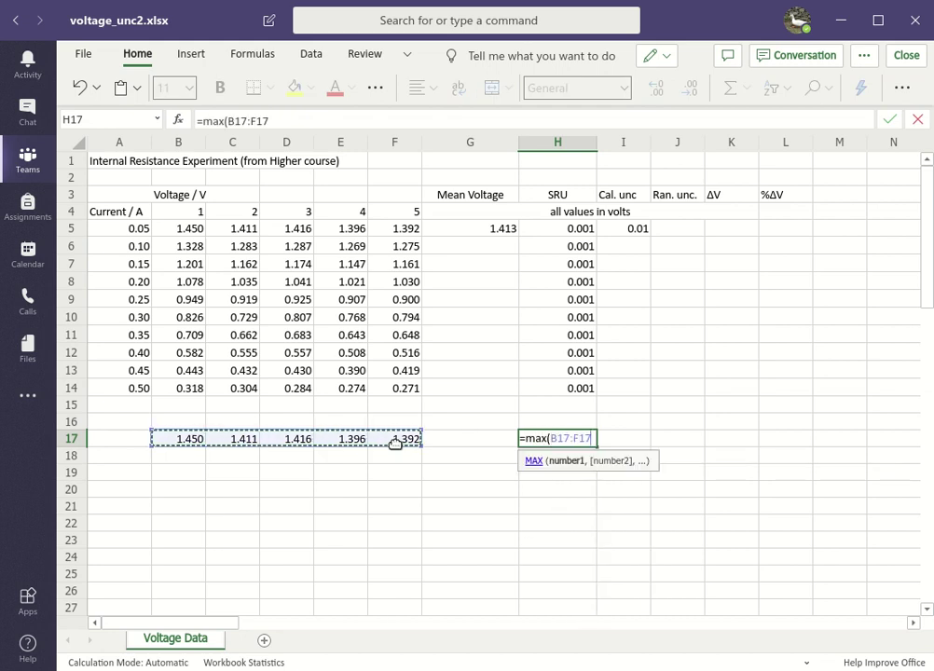
{"action": "type", "text": ")"}
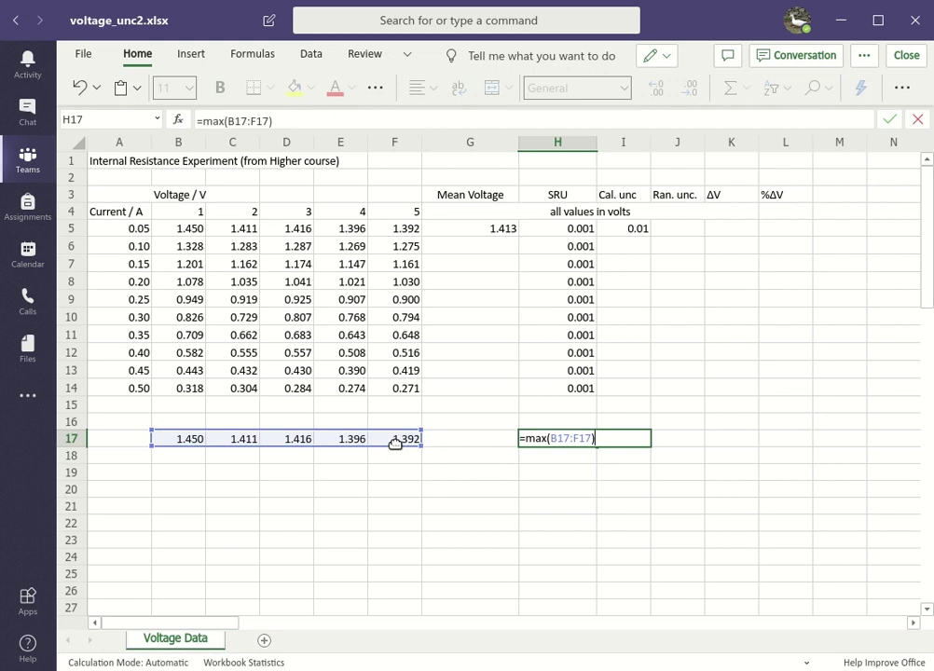
{"action": "key", "text": "Return"}
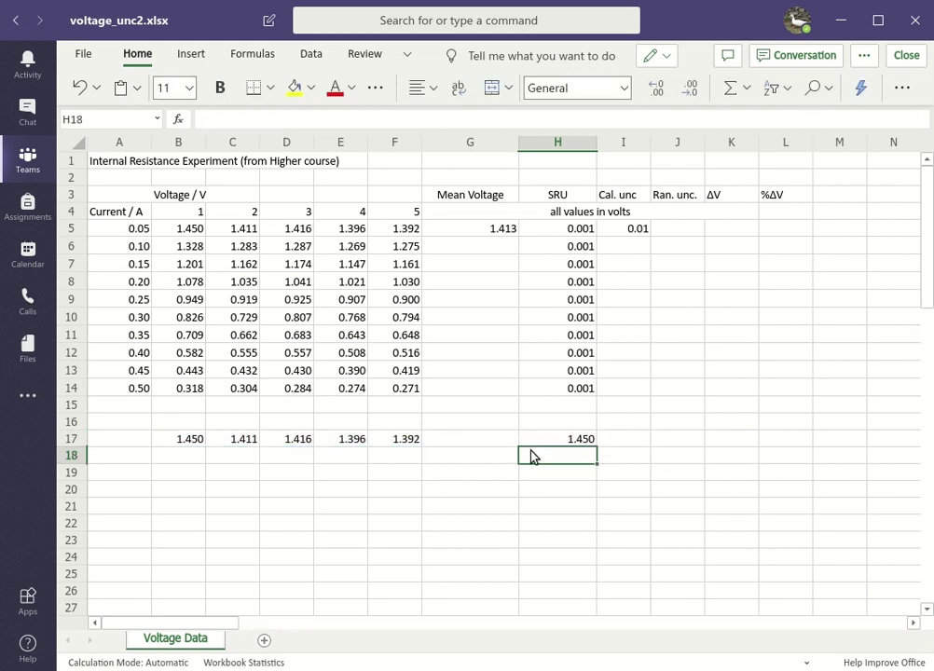
Enter =MIN(B17:F17) in H18, giving 1.392
{"action": "type", "text": "=min("}
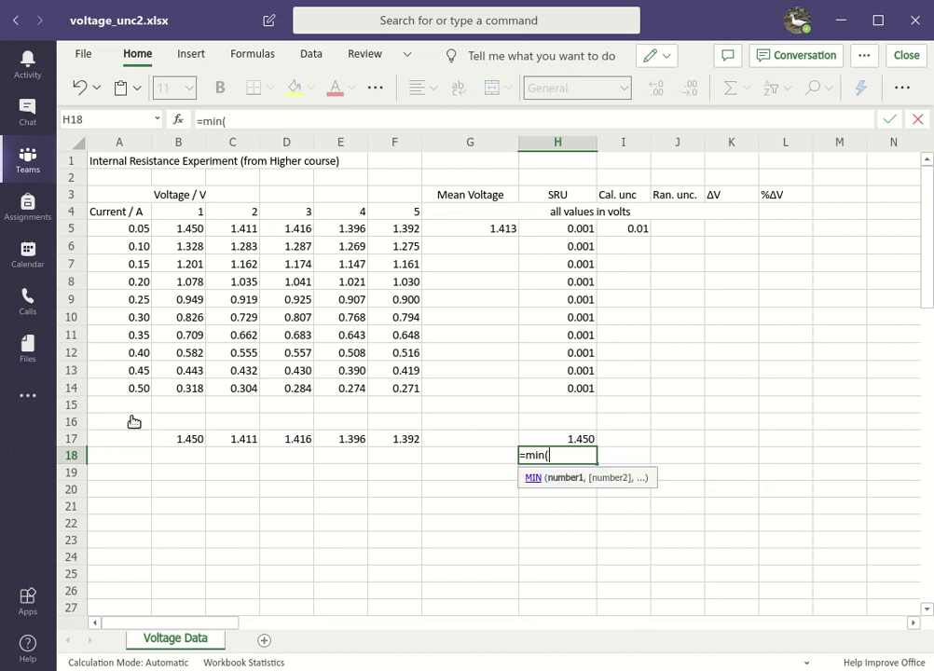
{"action": "left_click_drag", "start_coordinate": [184, 444], "coordinate": [396, 446]}
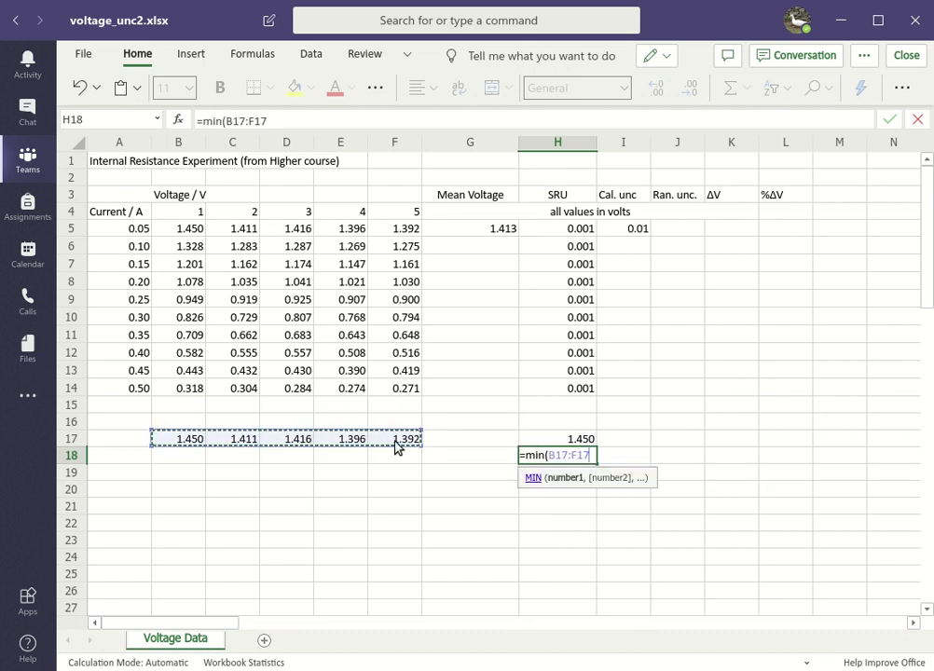
{"action": "type", "text": ")"}
{"action": "key", "text": "Return"}
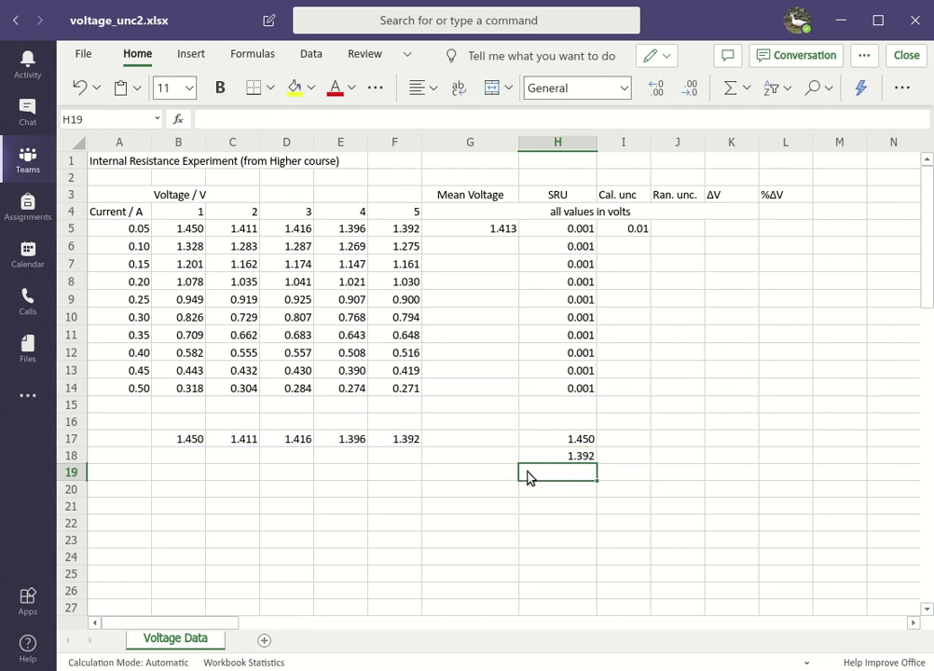
Enter =COUNTA(B17:F17) in H19, counting 5 readings
{"action": "type", "text": "="}
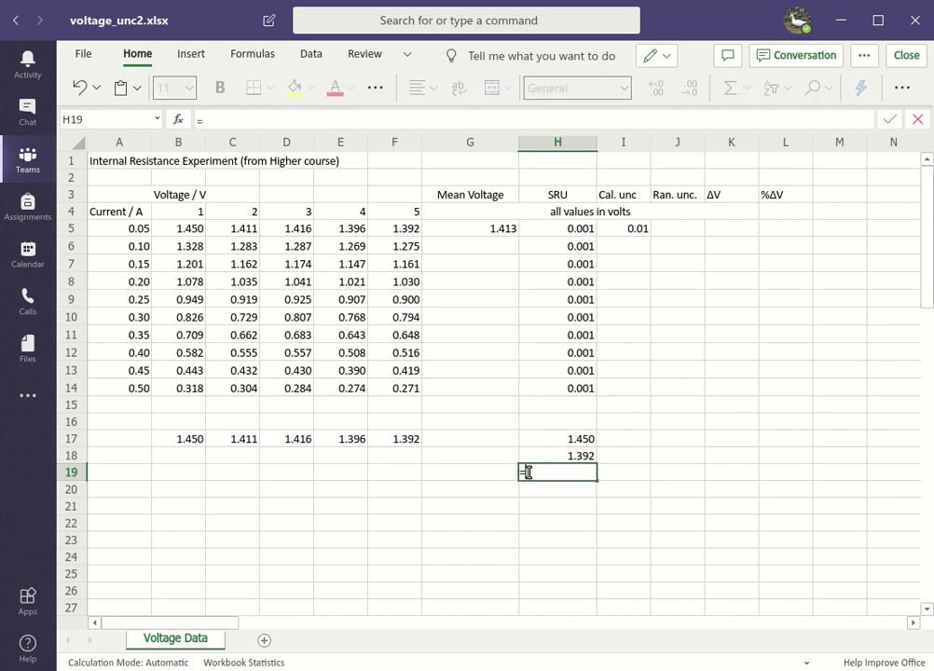
{"action": "type", "text": "counta"}
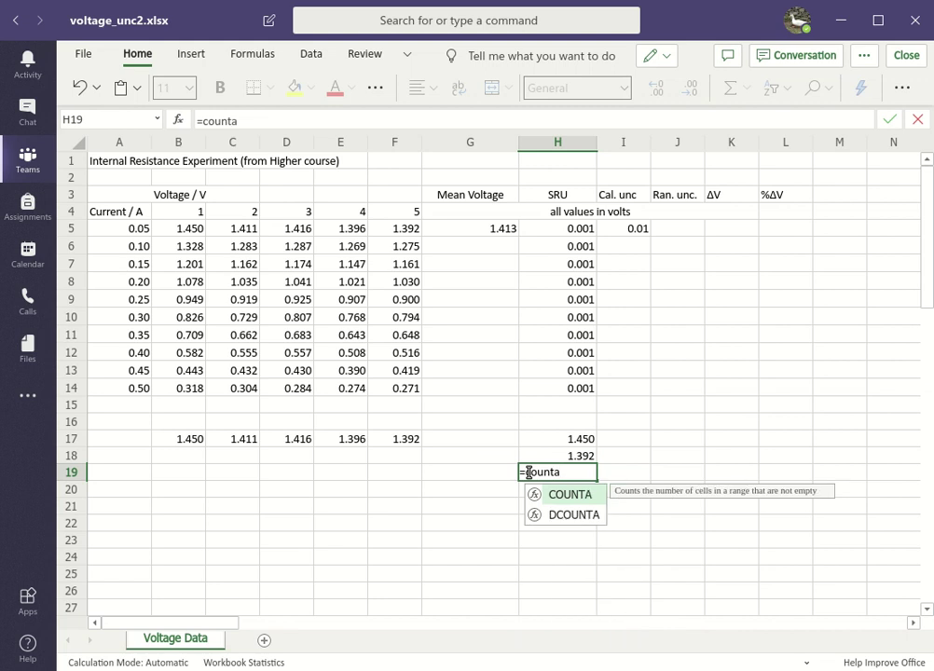
{"action": "key", "text": "BackSpace"}
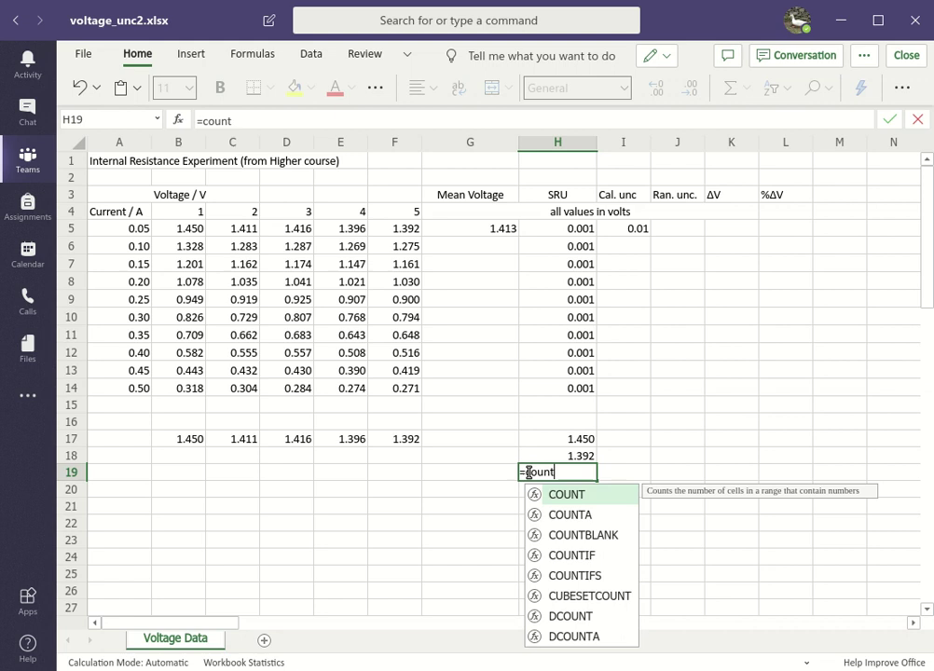
{"action": "type", "text": "a("}
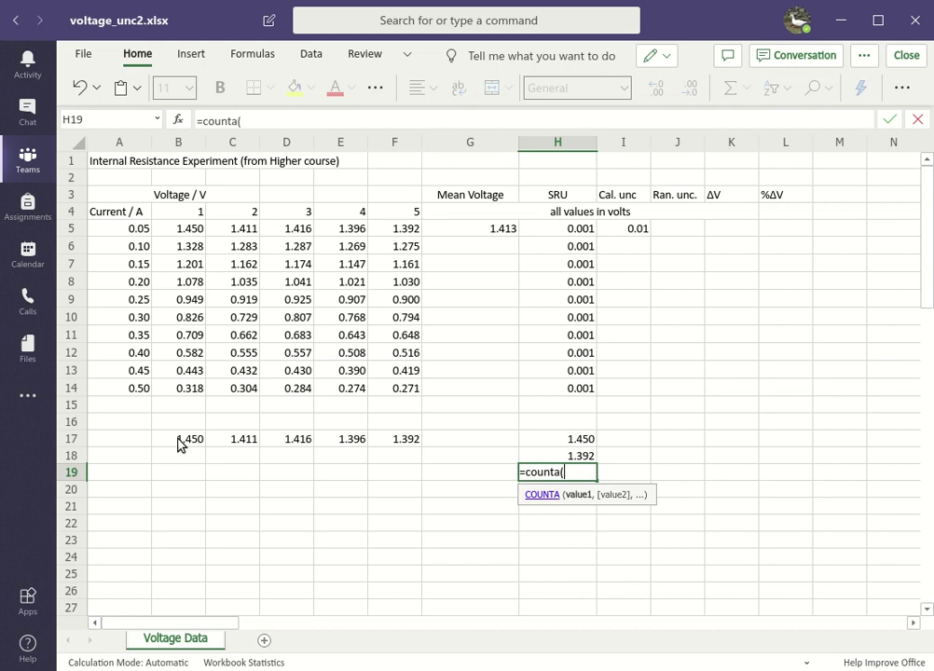
{"action": "left_click_drag", "start_coordinate": [180, 444], "coordinate": [385, 448]}
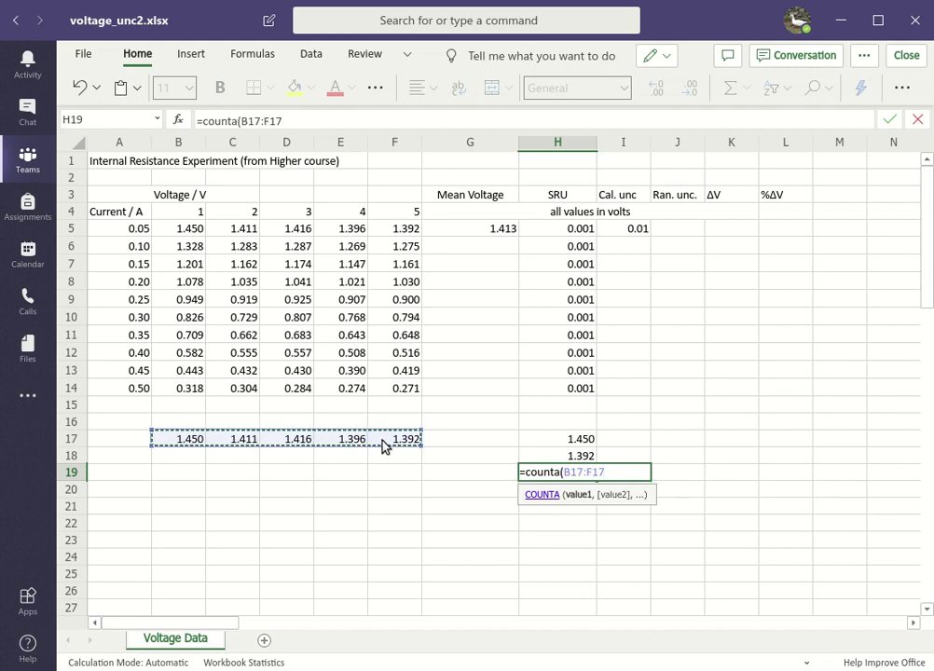
{"action": "type", "text": ")"}
{"action": "key", "text": "Return"}
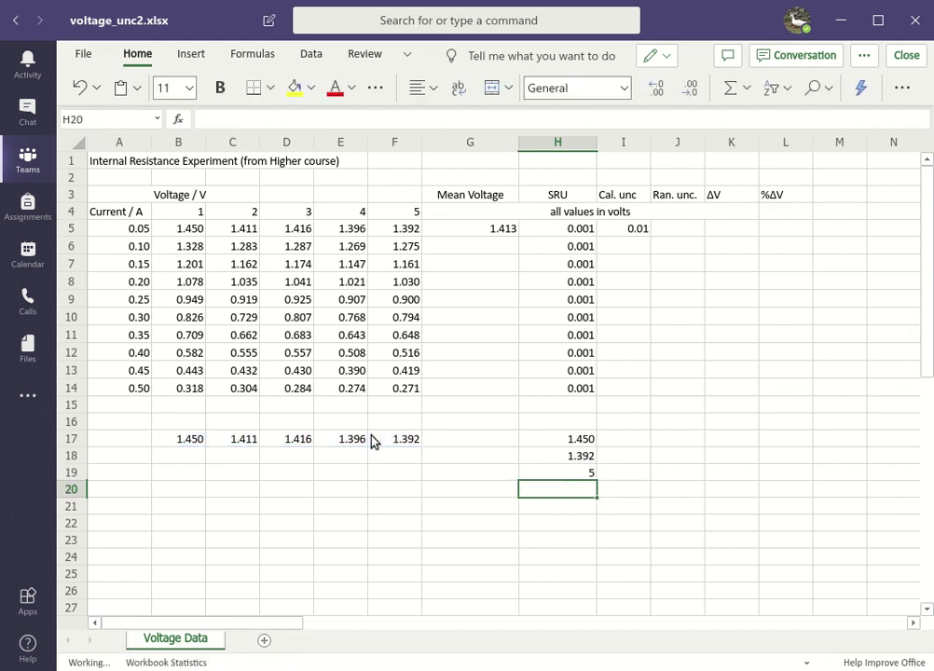
Delete 1.411 from C17 to test the count, then undo and select H17:H19
{"action": "left_click", "coordinate": [224, 445]}
{"action": "key", "text": "Delete"}
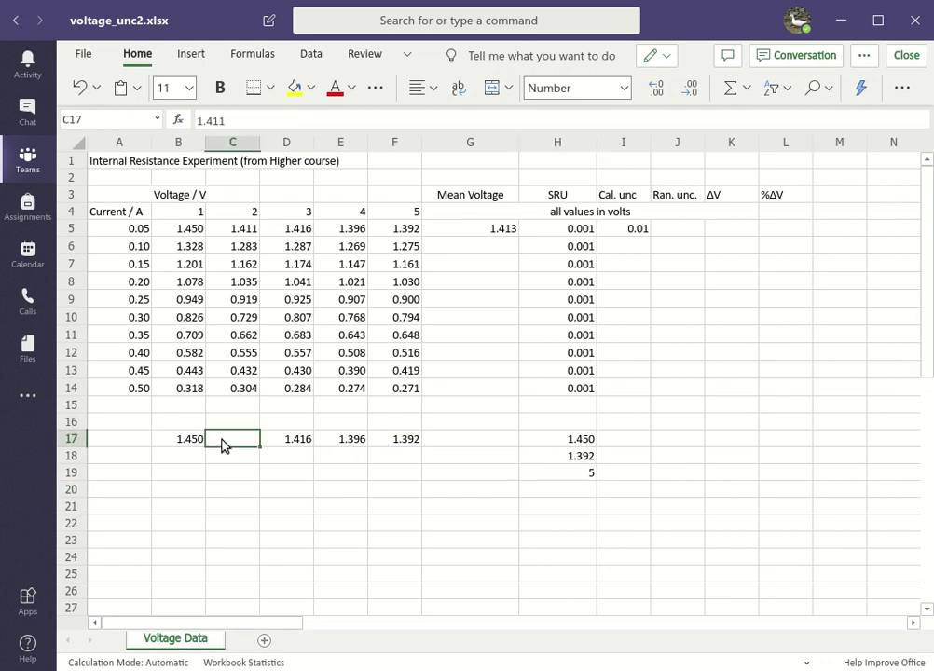
{"action": "key", "text": "Return"}
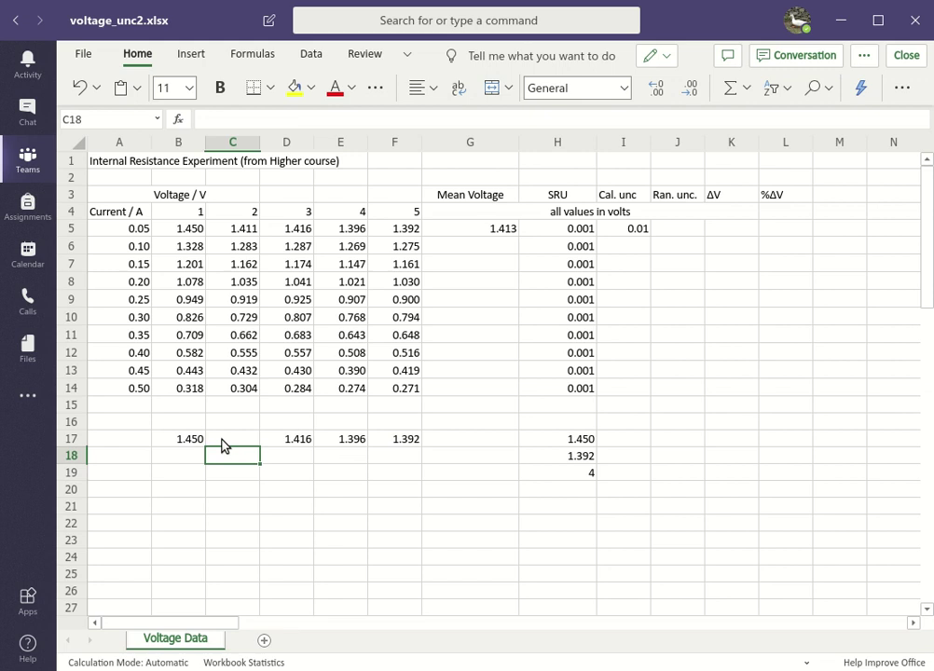
{"action": "key", "text": "ctrl+z"}
{"action": "left_click_drag", "start_coordinate": [574, 442], "coordinate": [580, 474]}
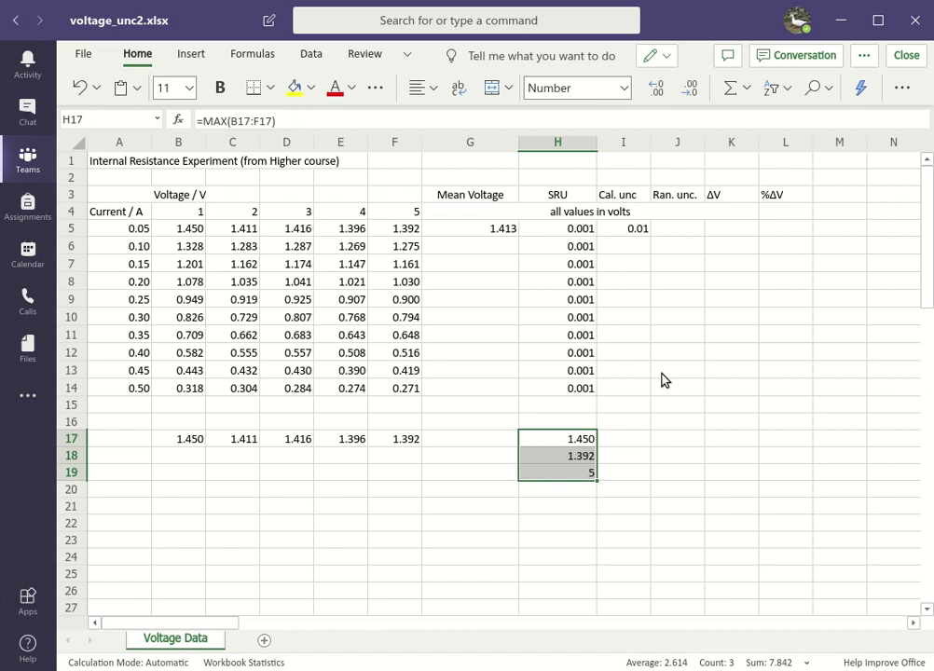
Enter =(MAX(B5:F5)-MIN(B5:F5))/COUNTA(B5:F5) in J5, giving 0.012
{"action": "left_click", "coordinate": [681, 233]}
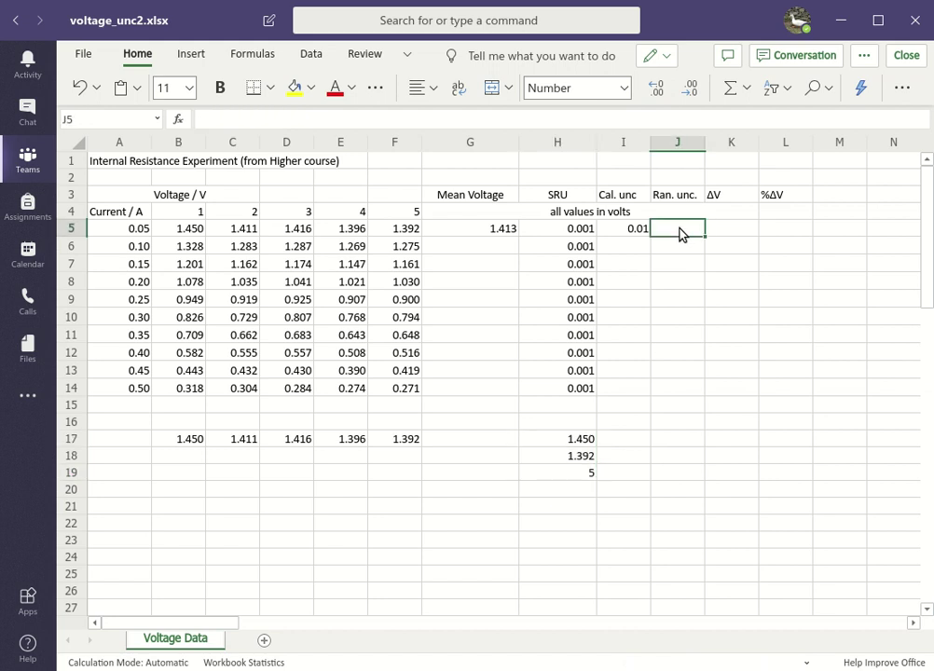
{"action": "type", "text": "="}
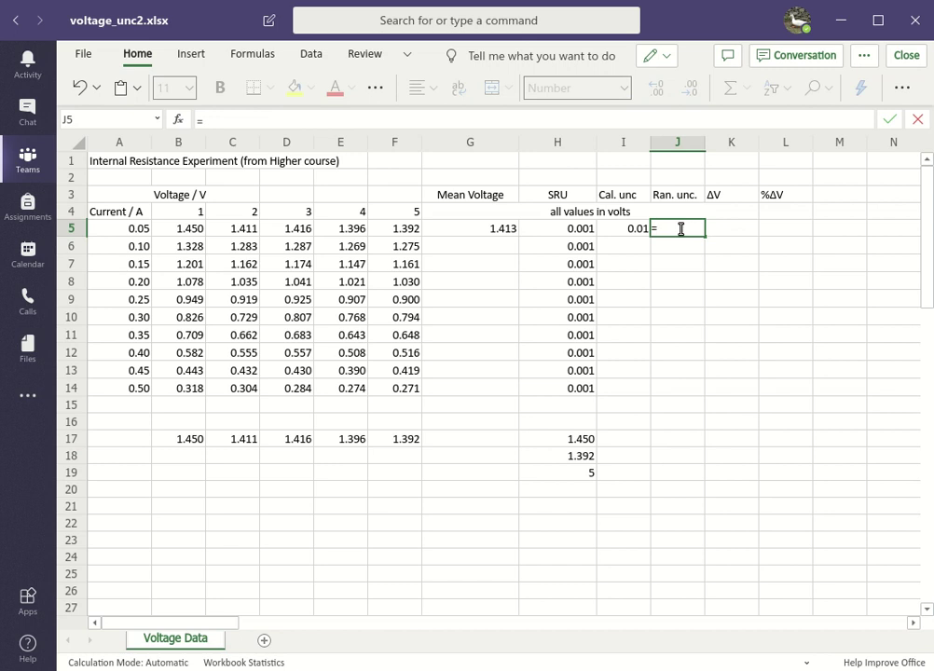
{"action": "type", "text": "(max("}
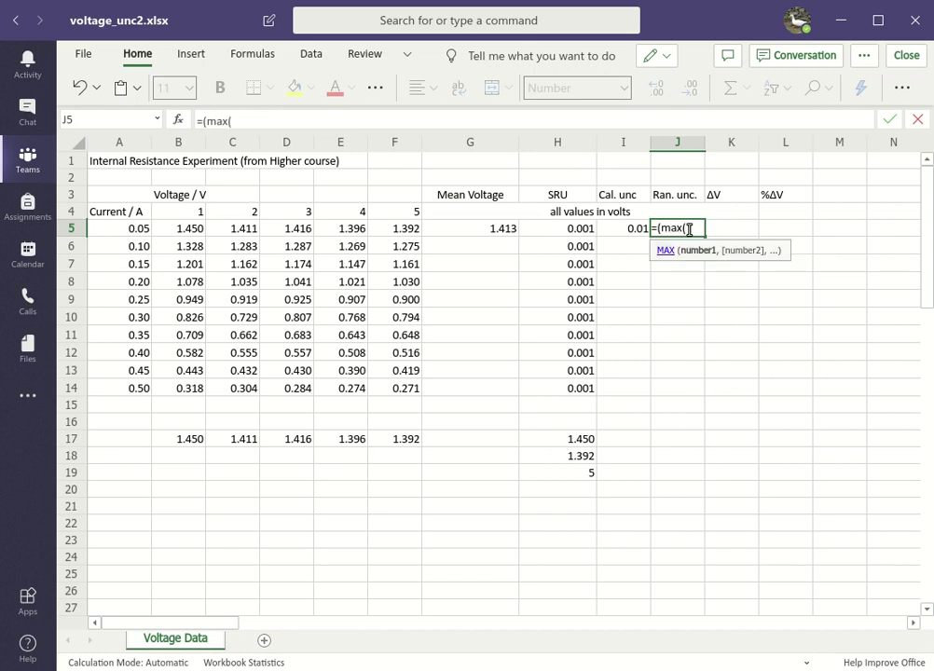
{"action": "left_click_drag", "start_coordinate": [180, 234], "coordinate": [402, 236]}
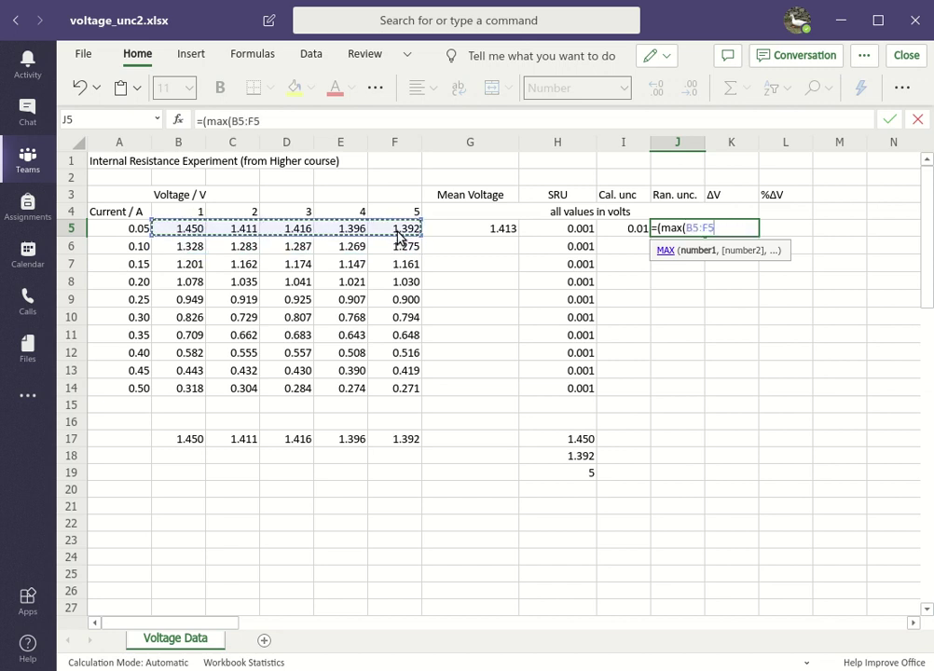
{"action": "type", "text": ")-min("}
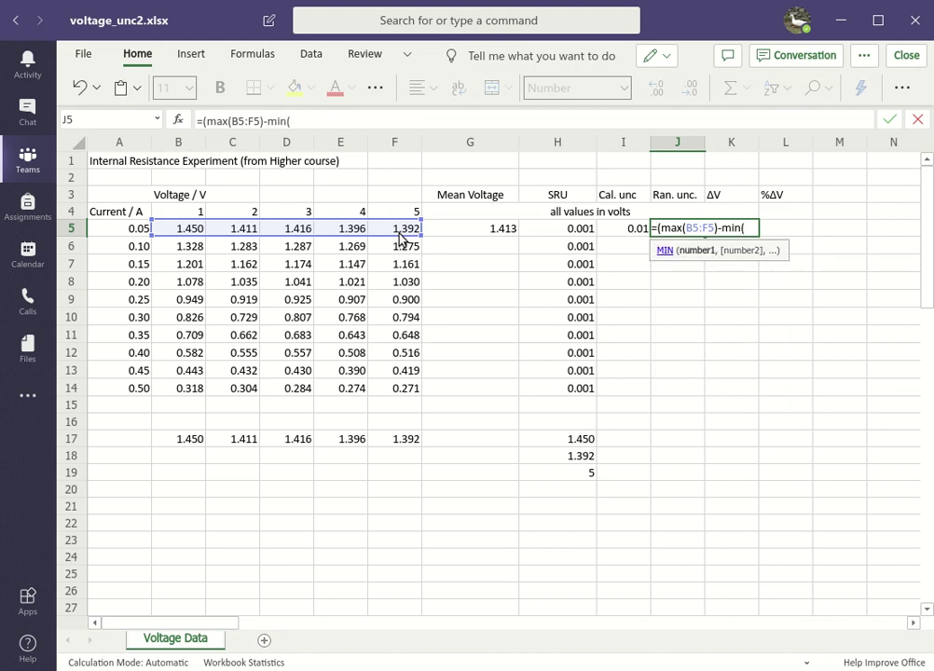
{"action": "left_click_drag", "start_coordinate": [183, 230], "coordinate": [390, 237]}
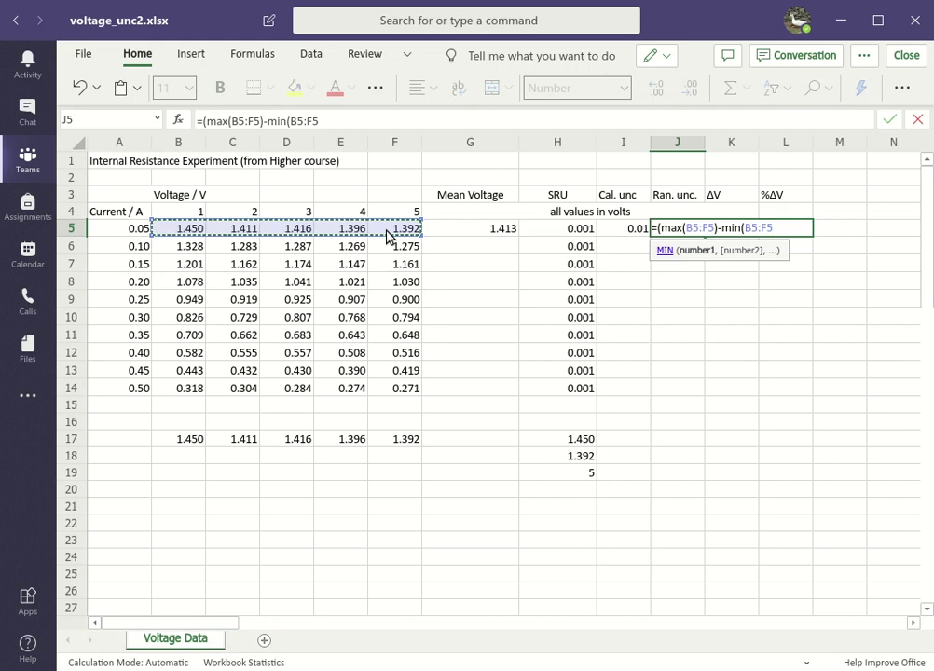
{"action": "type", "text": ")"}
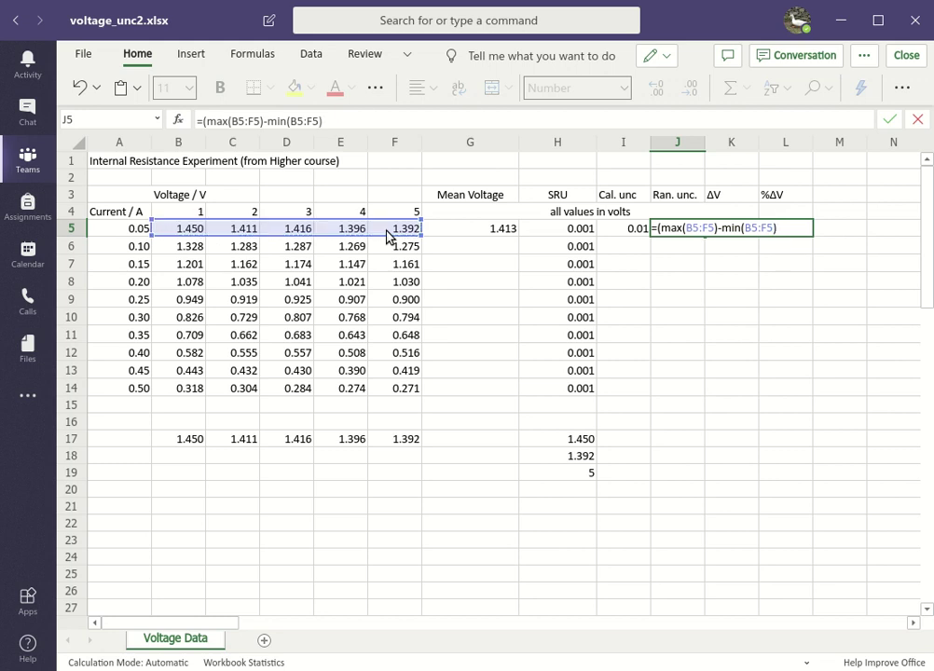
{"action": "type", "text": ")"}
{"action": "type", "text": "/counta"}
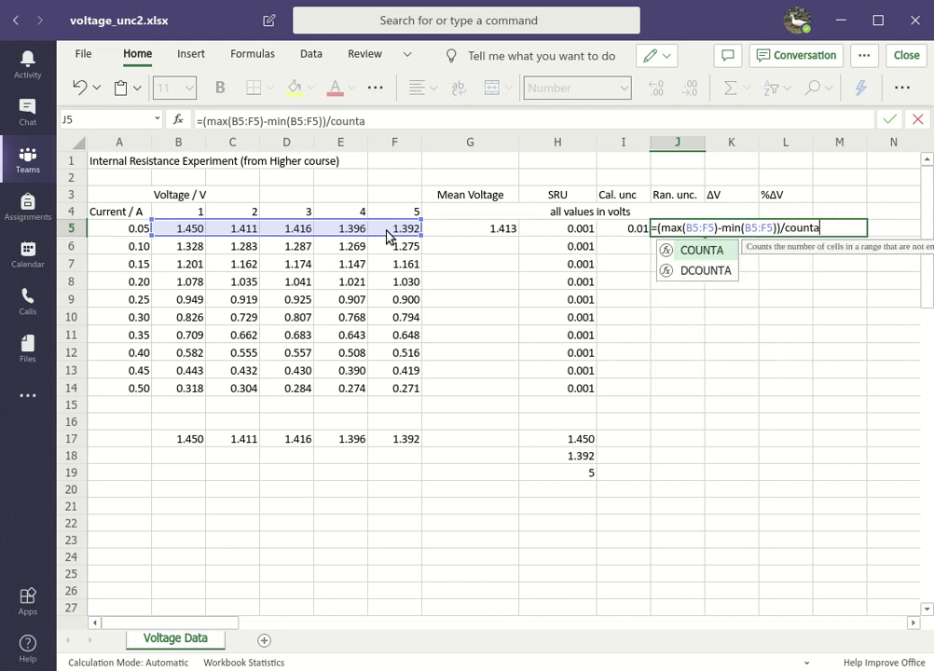
{"action": "type", "text": "("}
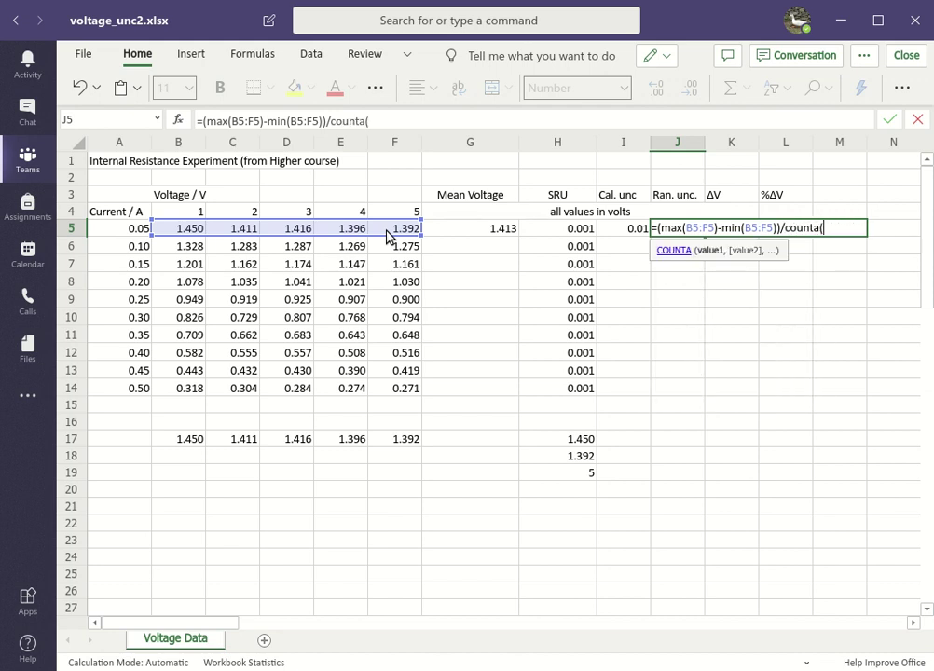
{"action": "left_click_drag", "start_coordinate": [194, 231], "coordinate": [393, 228]}
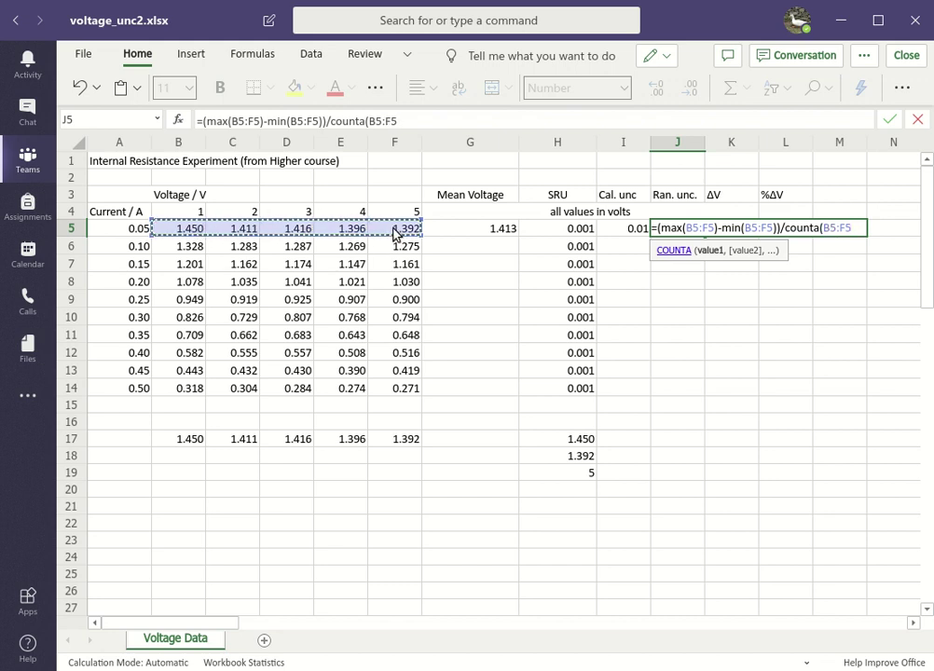
{"action": "type", "text": ")"}
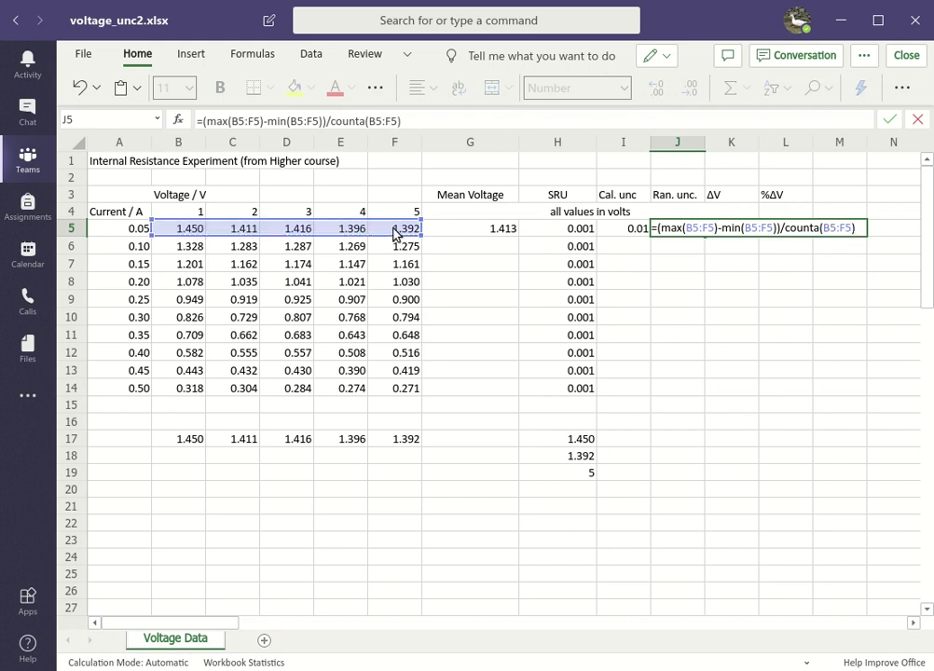
{"action": "key", "text": "Return"}
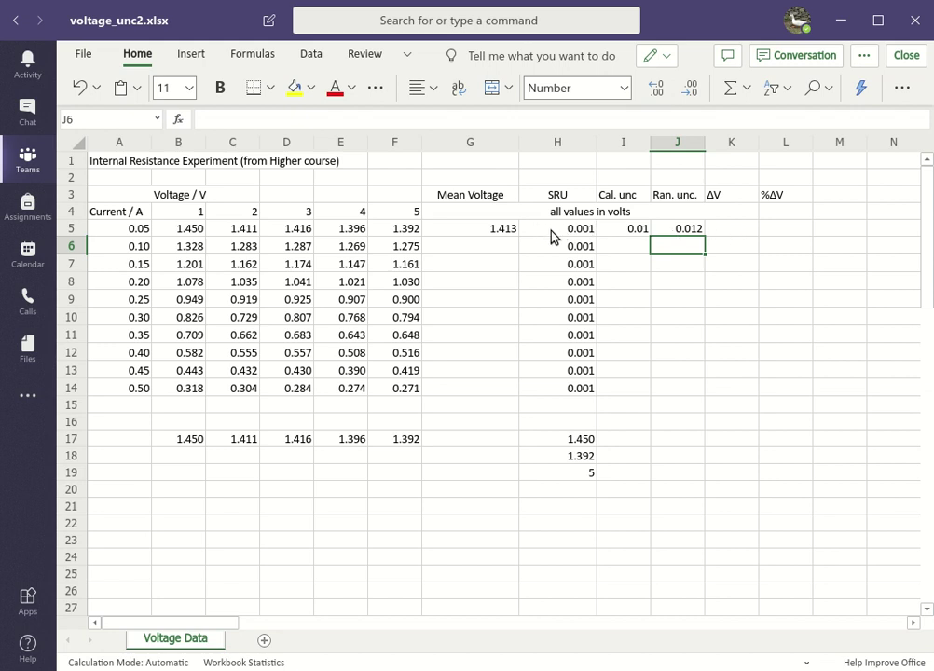
Enter =SQRT(H5^2+I5^2+J5^2) in K5, giving a ΔV of 0.013619
{"action": "left_click", "coordinate": [730, 235]}
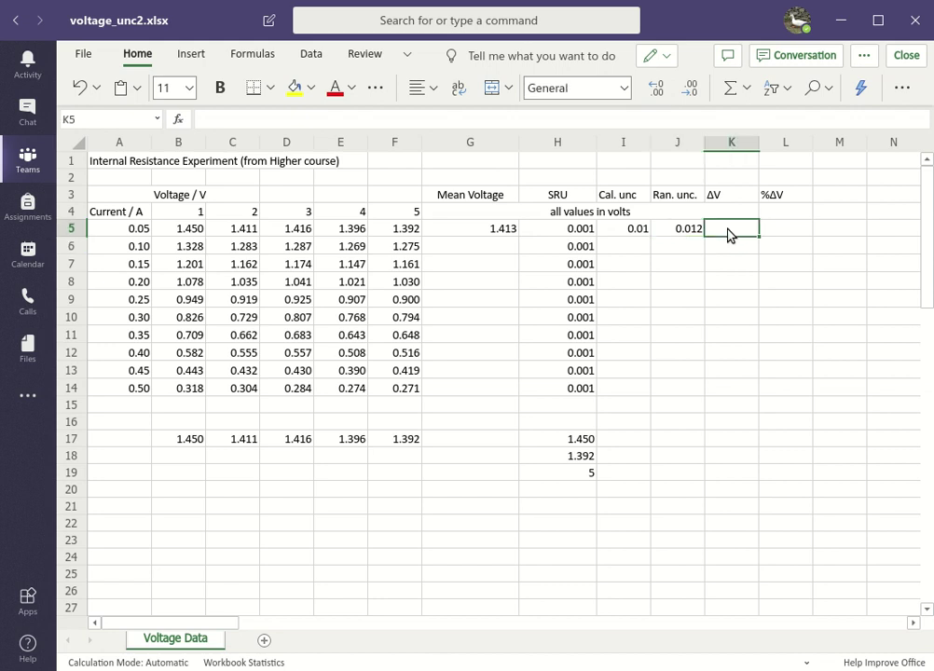
{"action": "type", "text": "=sqrt"}
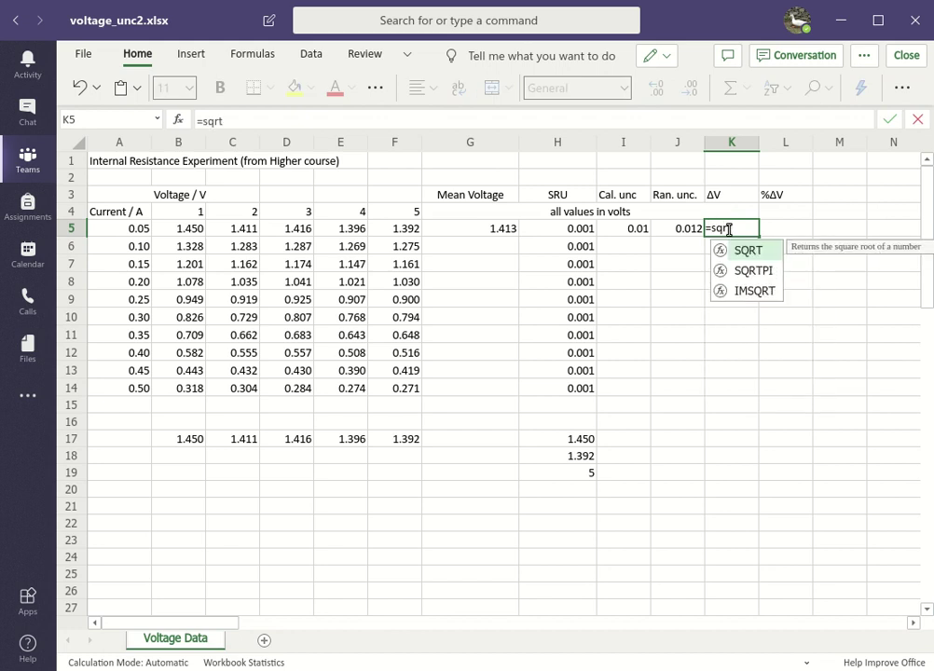
{"action": "type", "text": "("}
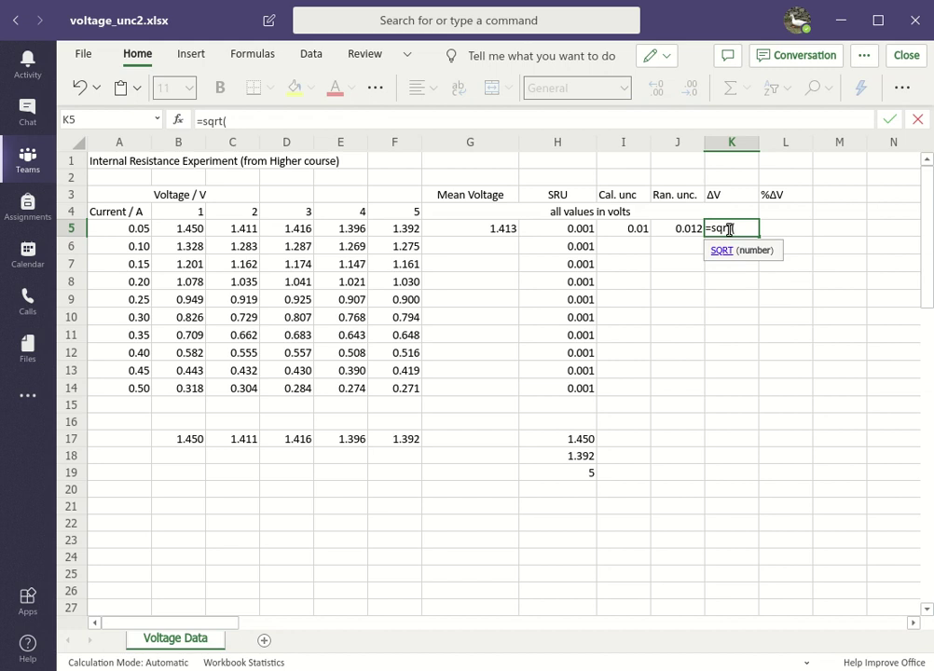
{"action": "left_click", "coordinate": [573, 230]}
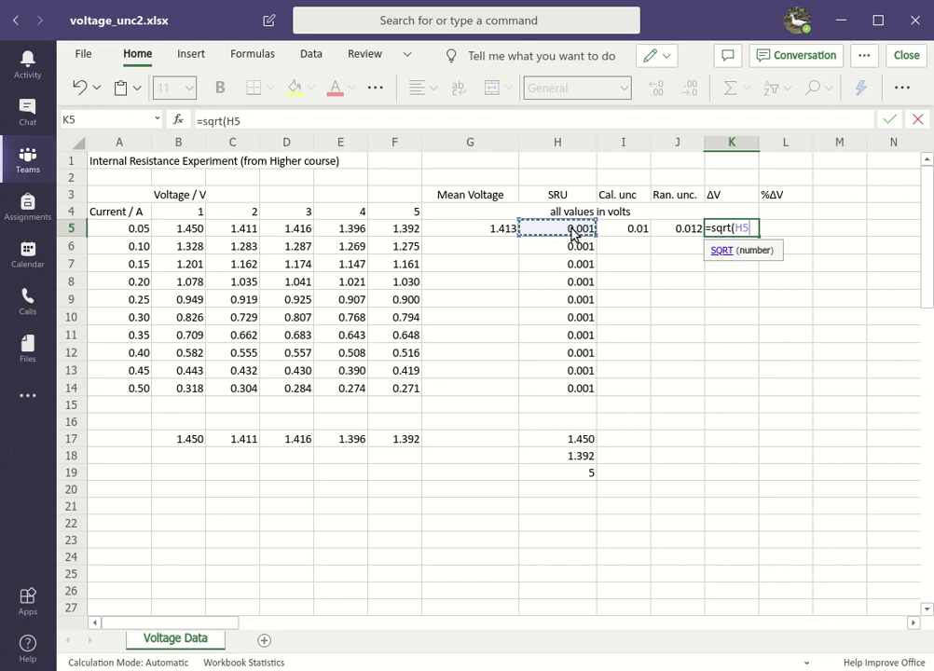
{"action": "type", "text": "^2"}
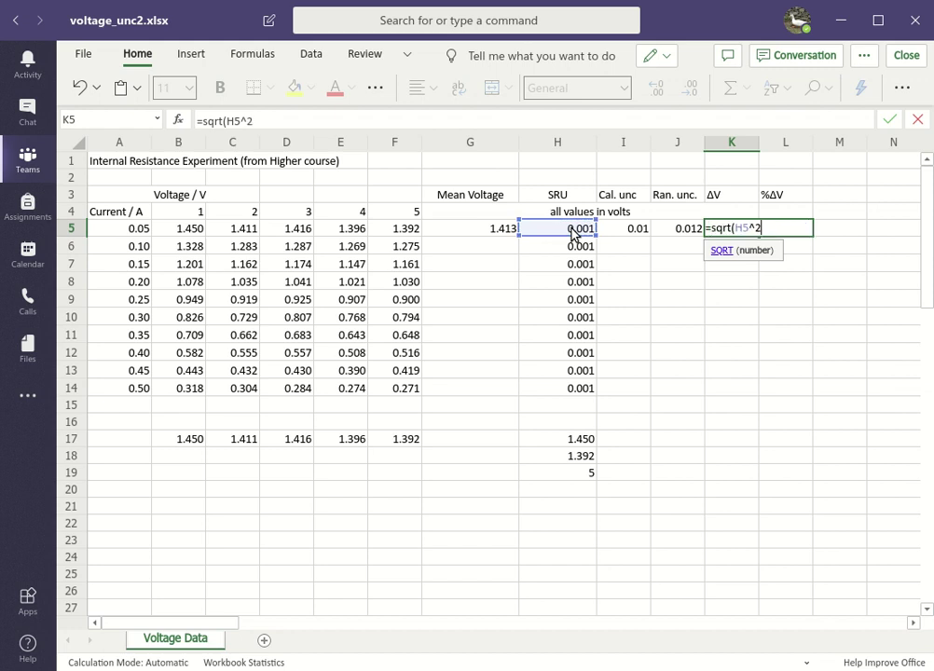
{"action": "type", "text": "+"}
{"action": "left_click", "coordinate": [629, 236]}
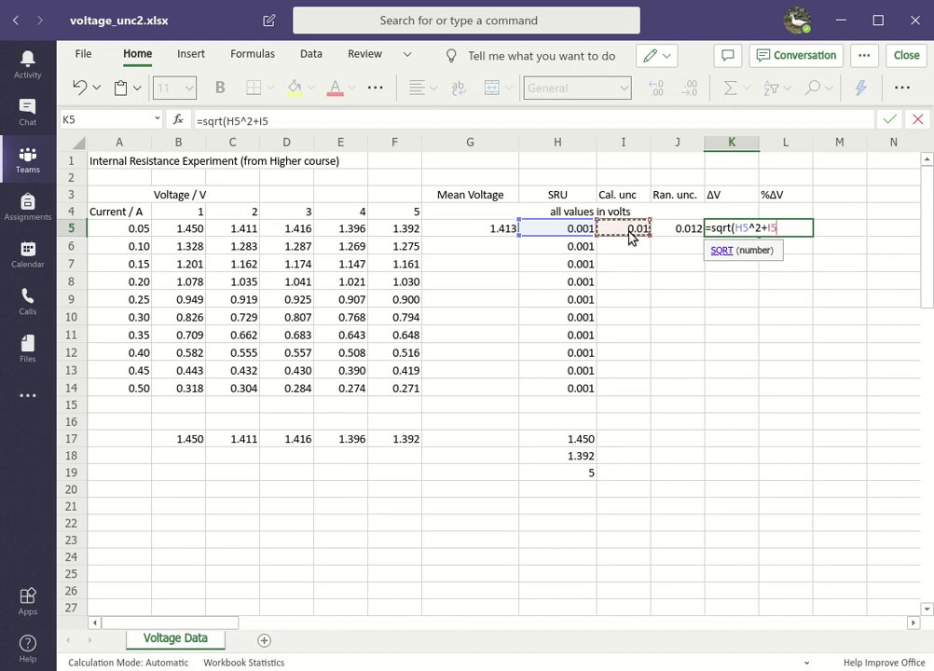
{"action": "type", "text": "^2+"}
{"action": "left_click", "coordinate": [677, 233]}
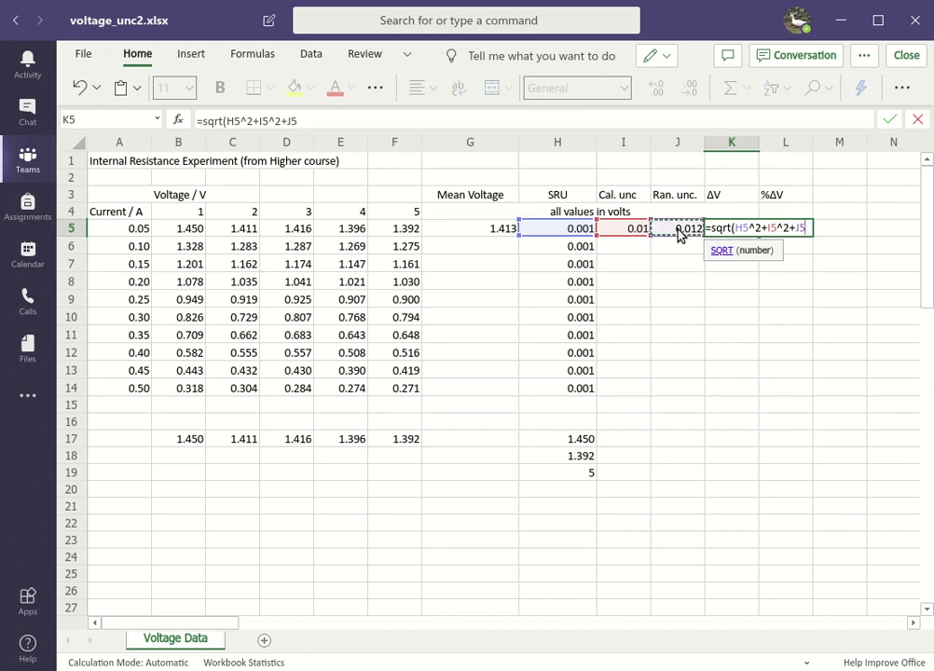
{"action": "type", "text": "^2"}
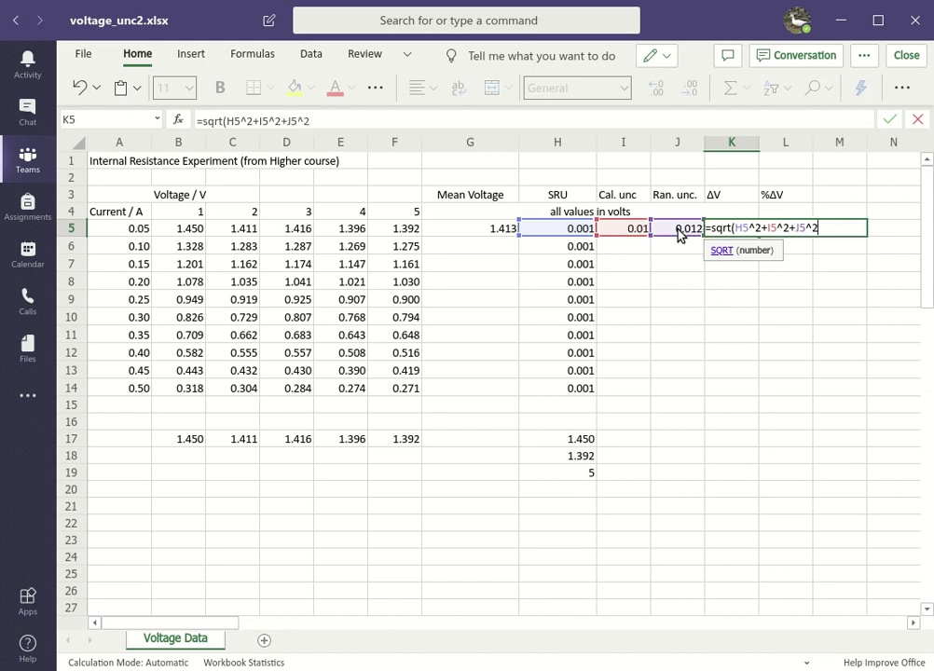
{"action": "type", "text": ")"}
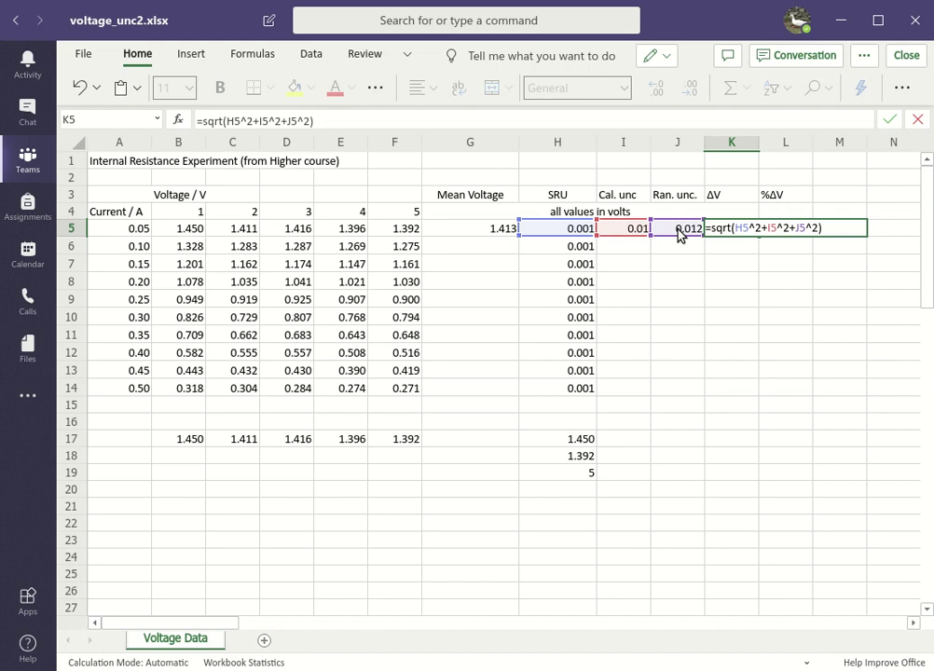
{"action": "key", "text": "Return"}
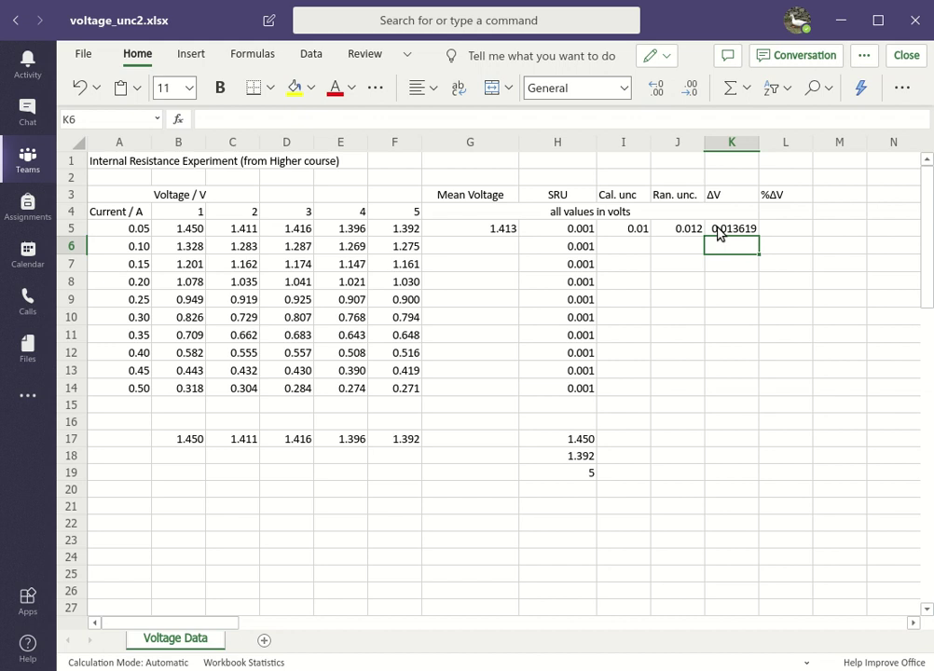
Enter =K5/G5 in L5
{"action": "left_click", "coordinate": [781, 234]}
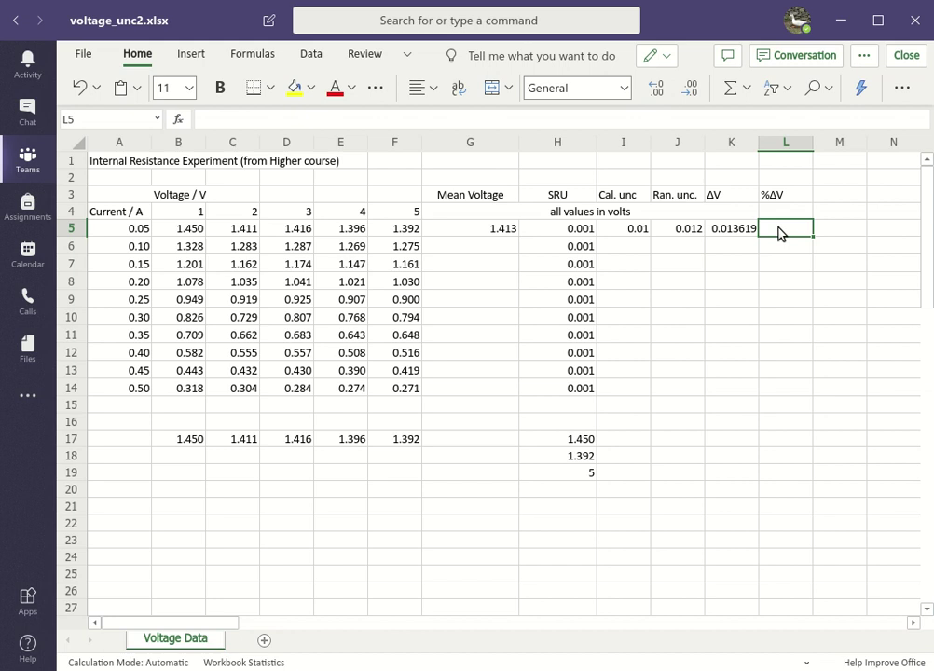
{"action": "type", "text": "="}
{"action": "left_click", "coordinate": [729, 232]}
{"action": "type", "text": "/"}
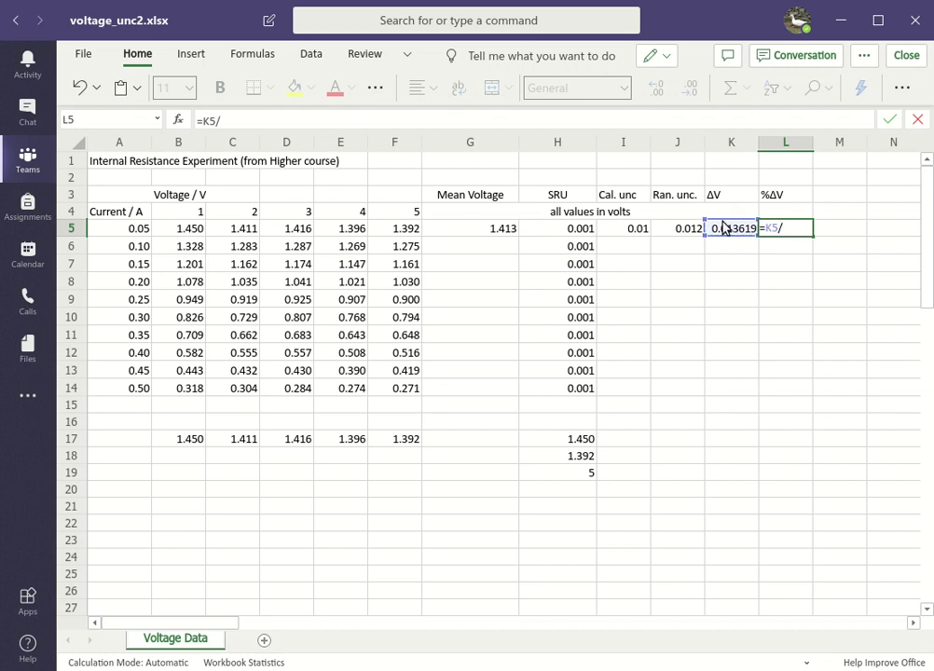
{"action": "left_click", "coordinate": [502, 232]}
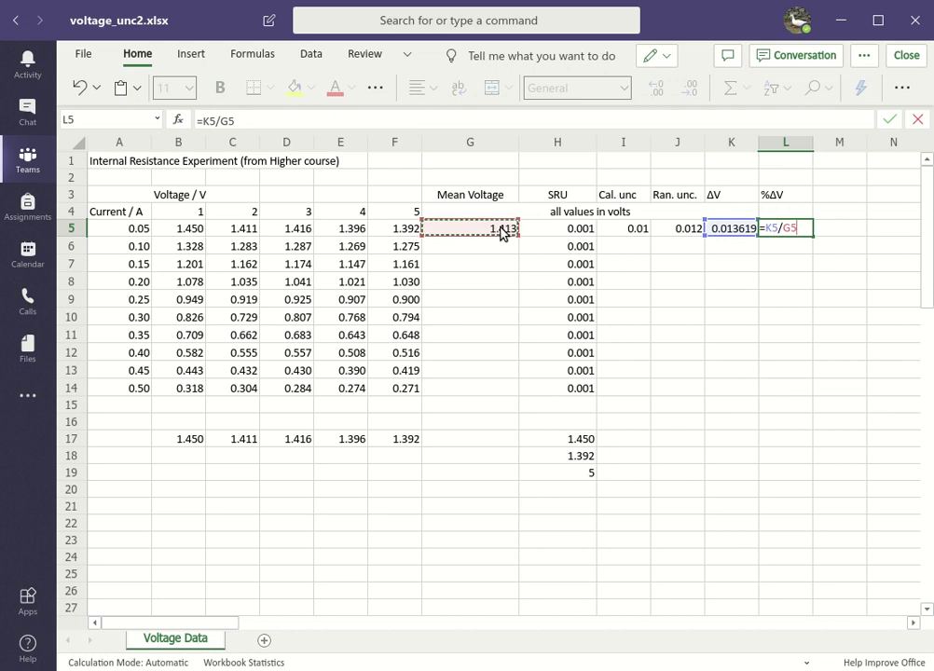
{"action": "key", "text": "Return"}
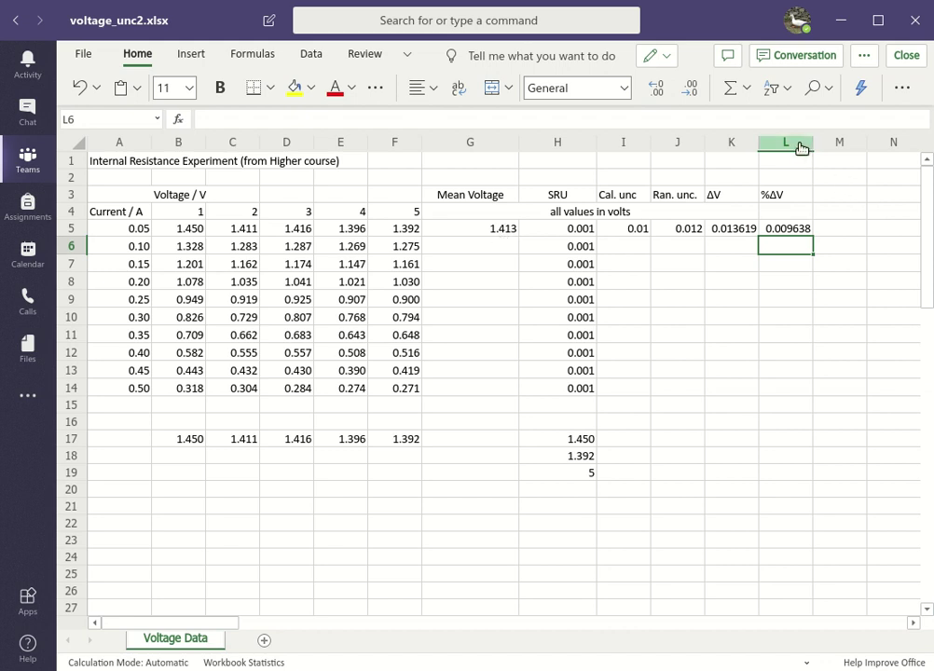
Edit the L5 formula to =100*K5/G5, showing 0.963828%
{"action": "left_click", "coordinate": [783, 230]}
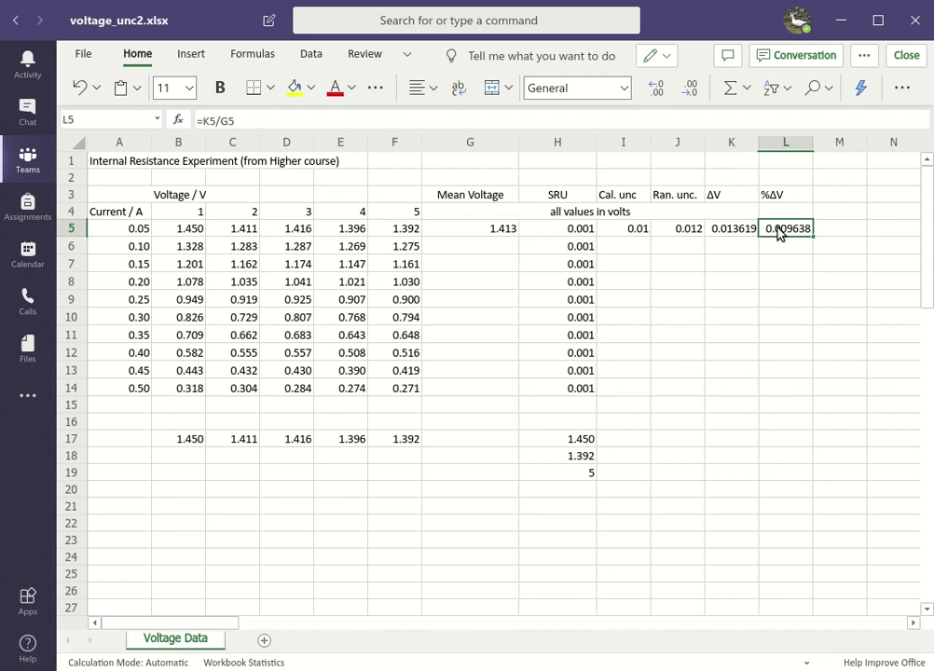
{"action": "left_click", "coordinate": [307, 122]}
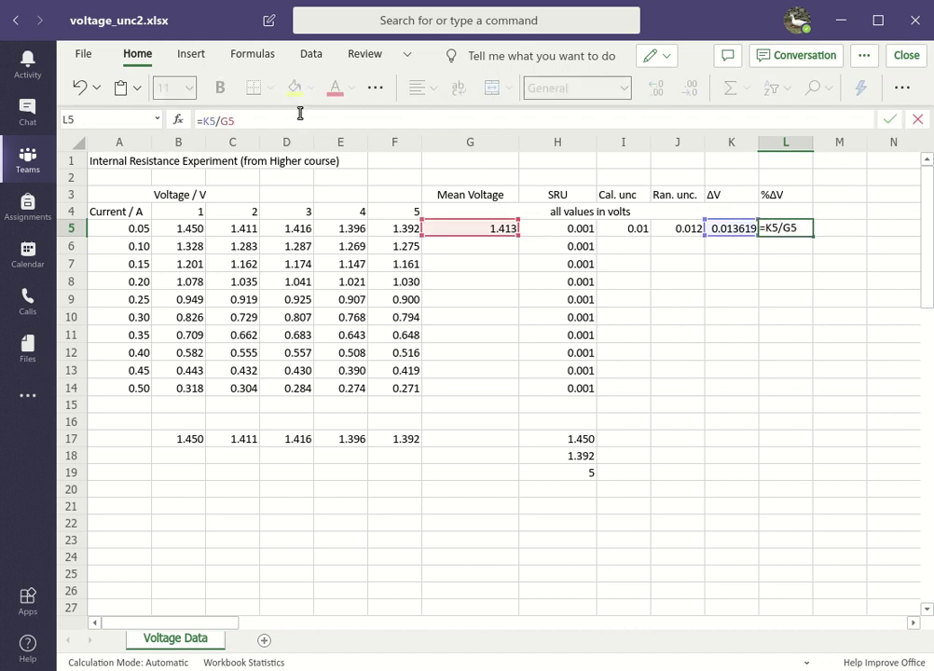
{"action": "left_click", "coordinate": [204, 121]}
{"action": "type", "text": "100*"}
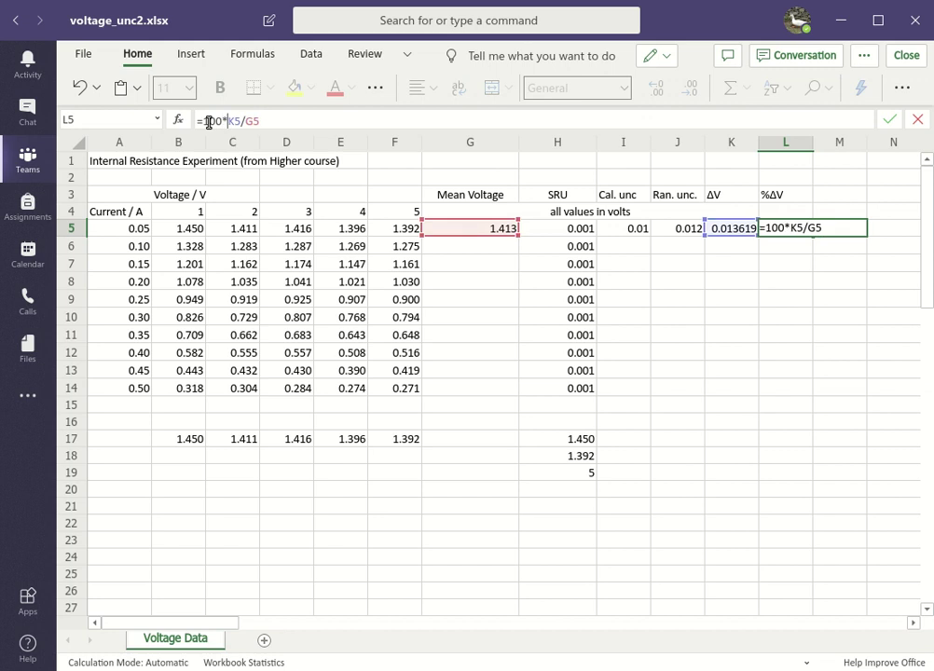
{"action": "key", "text": "Return"}
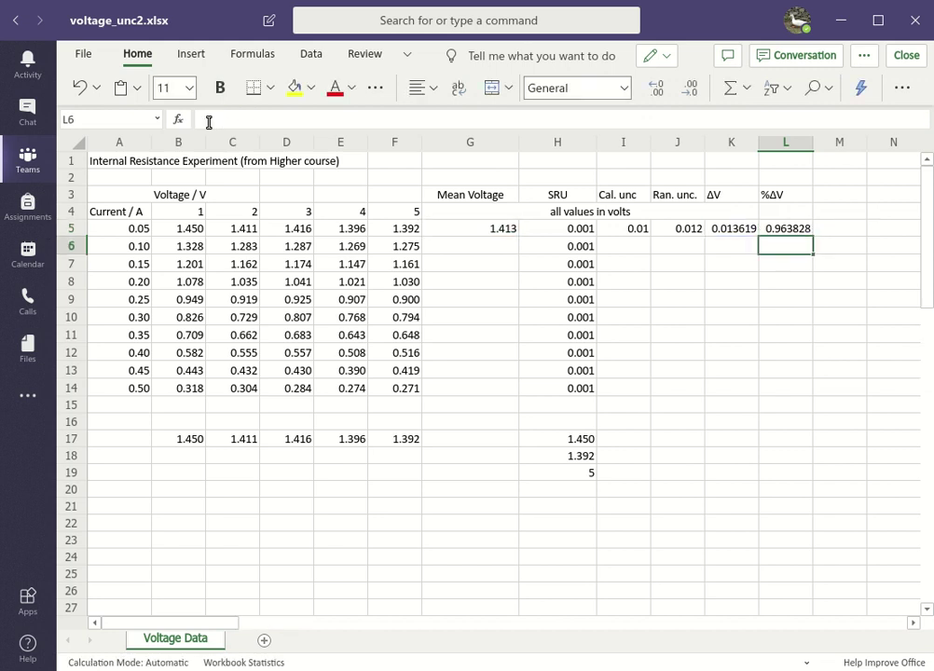
Clear the scratch values in B17:H19
{"action": "left_click_drag", "start_coordinate": [173, 439], "coordinate": [578, 478]}
{"action": "key", "text": "Delete"}
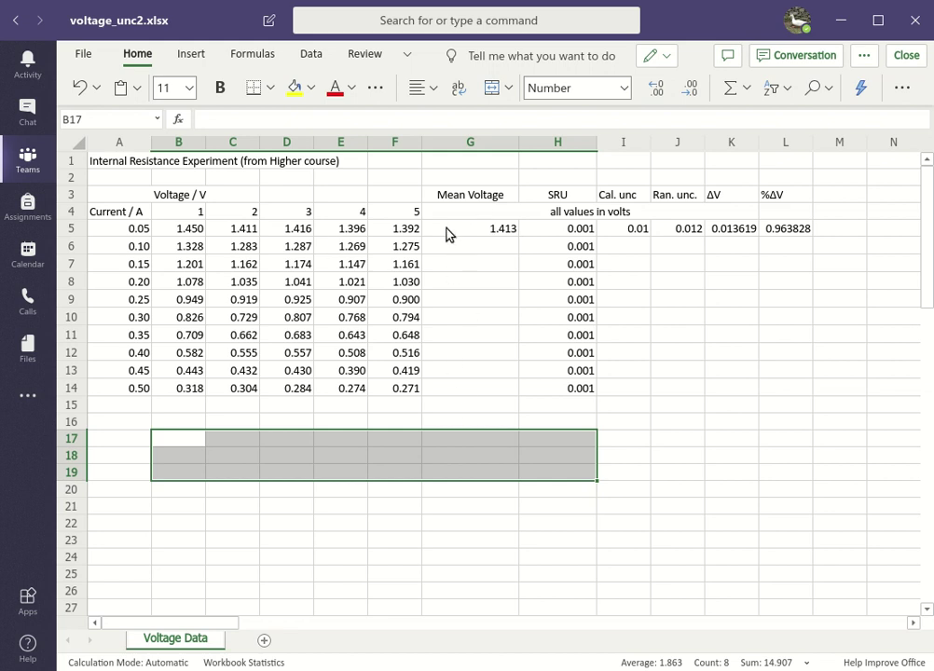
Fill row 5's G–L formulas down to row 14, then select the wrongly incremented SRU cells H6:H14
{"action": "left_click_drag", "start_coordinate": [449, 232], "coordinate": [804, 229]}
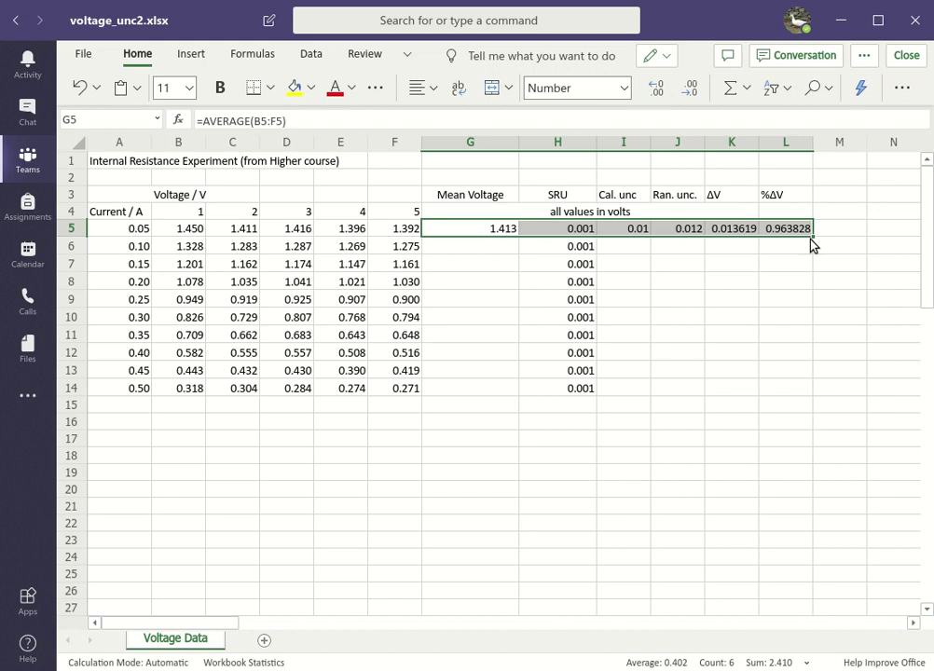
{"action": "left_click_drag", "start_coordinate": [811, 235], "coordinate": [805, 391]}
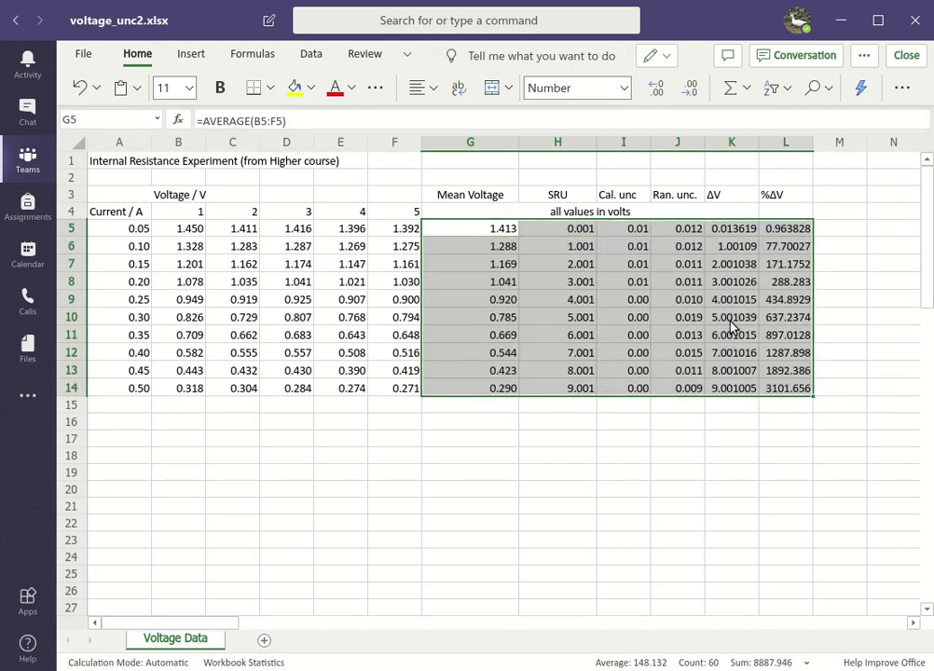
{"action": "left_click", "coordinate": [560, 229]}
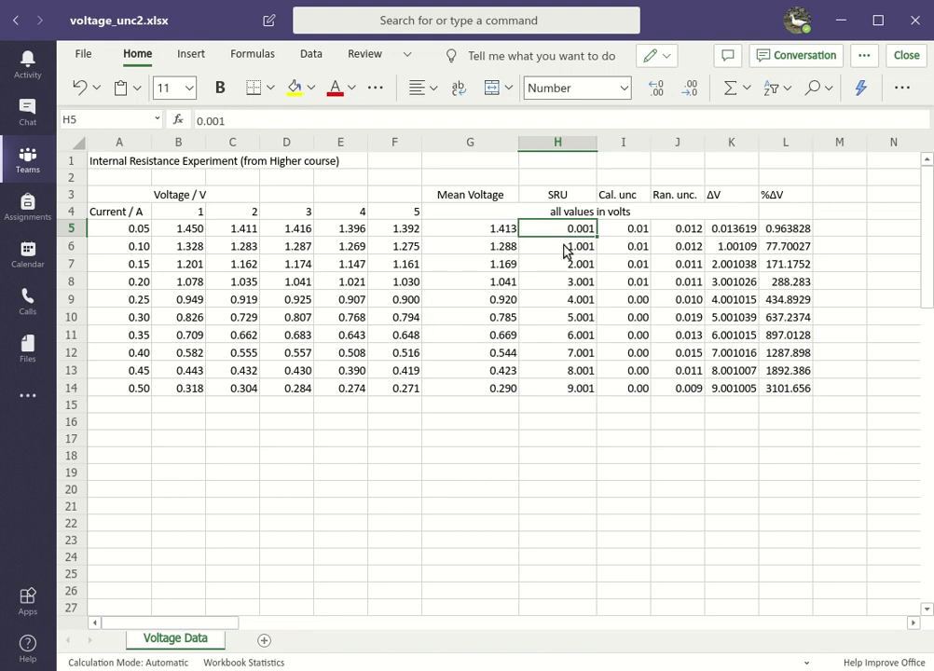
{"action": "left_click_drag", "start_coordinate": [567, 248], "coordinate": [568, 393]}
Clear H6:H14, enter 0.001 in H6, and fill H5:H6 down to row 14
{"action": "key", "text": "Delete"}
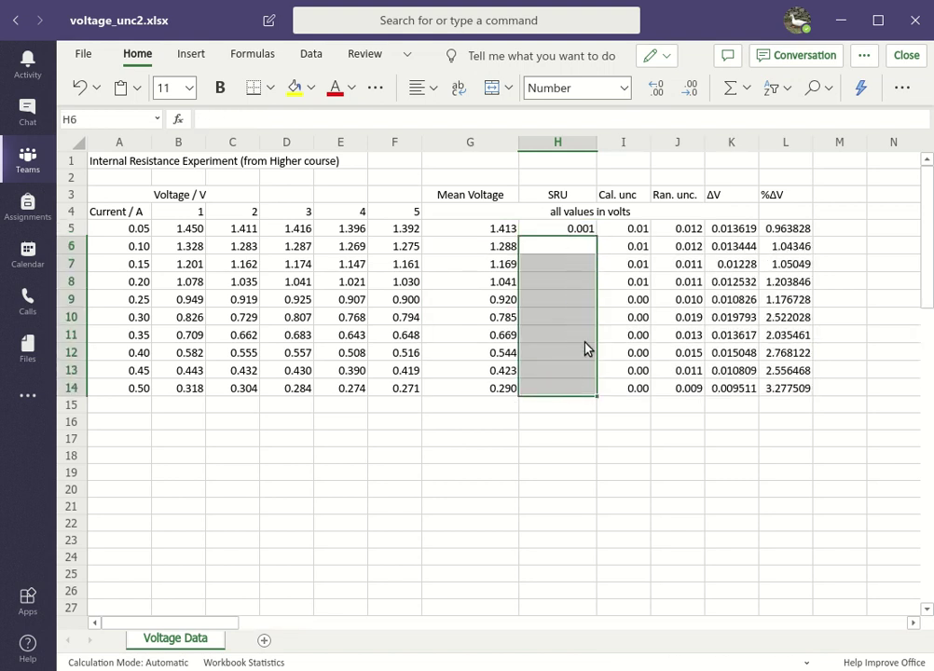
{"action": "left_click", "coordinate": [579, 245]}
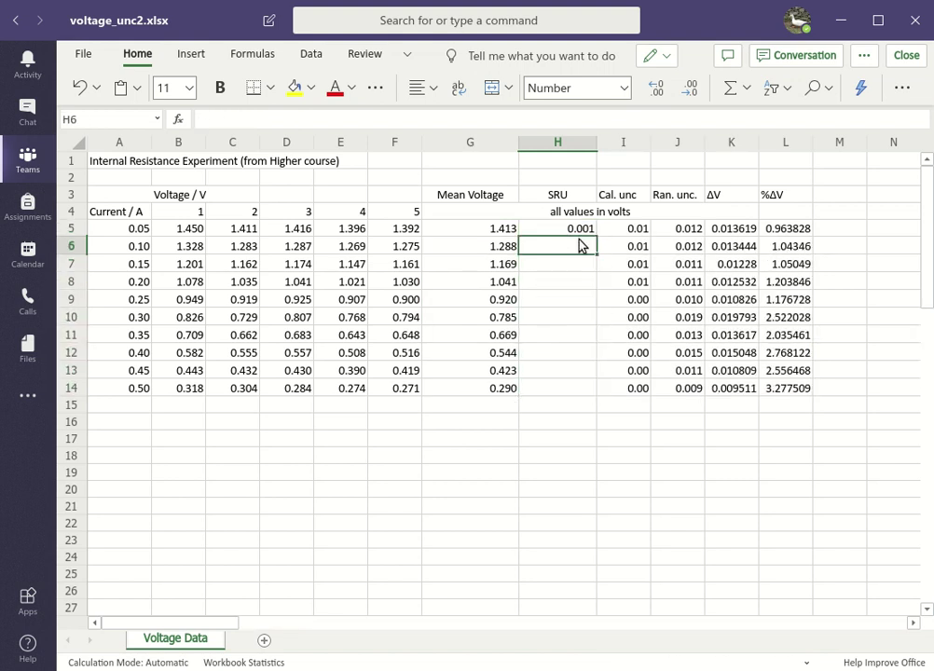
{"action": "type", "text": "0."}
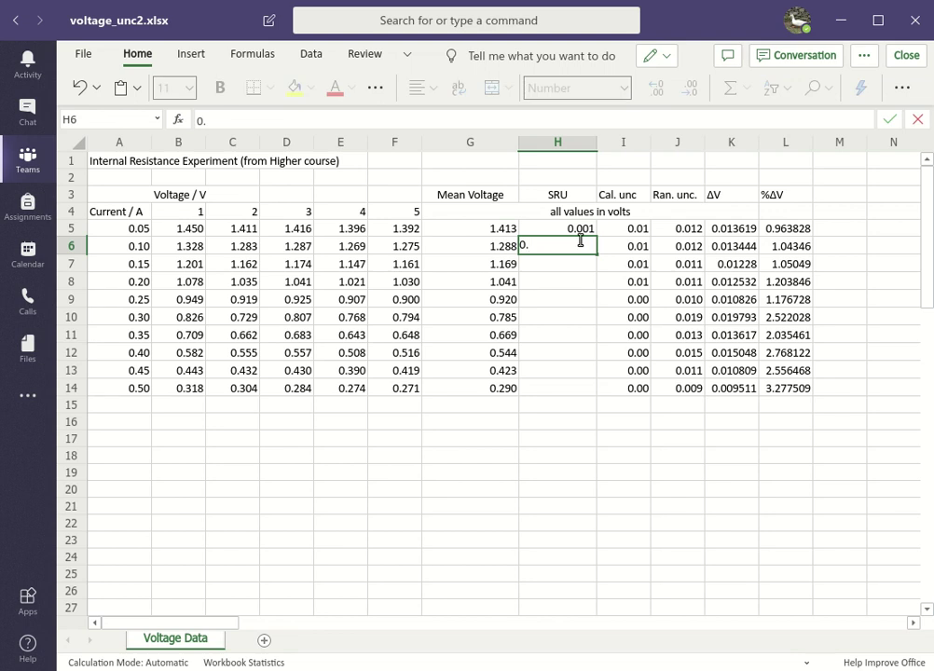
{"action": "type", "text": "001"}
{"action": "key", "text": "Return"}
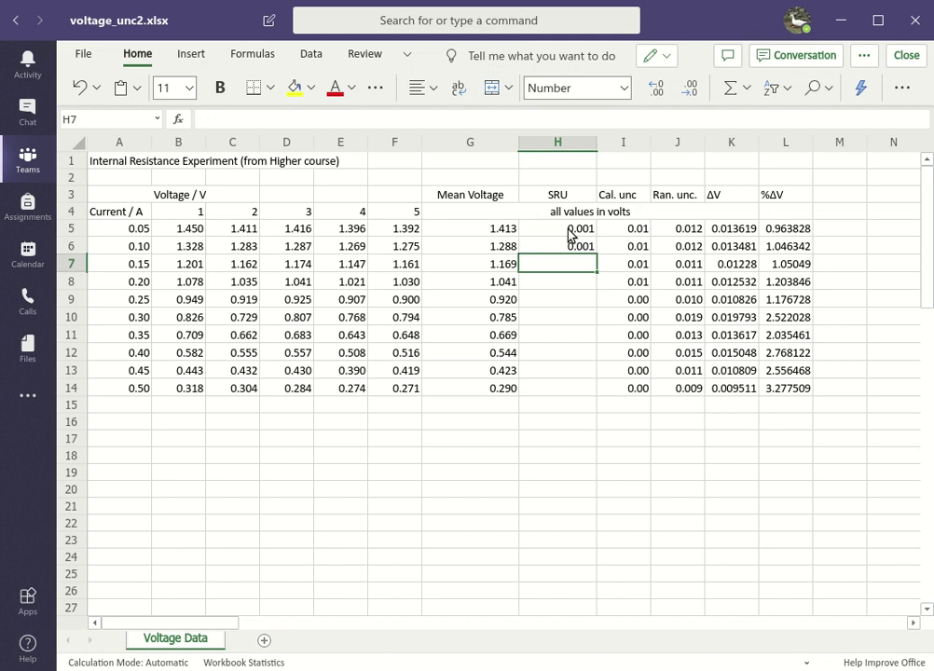
{"action": "left_click_drag", "start_coordinate": [572, 233], "coordinate": [571, 250]}
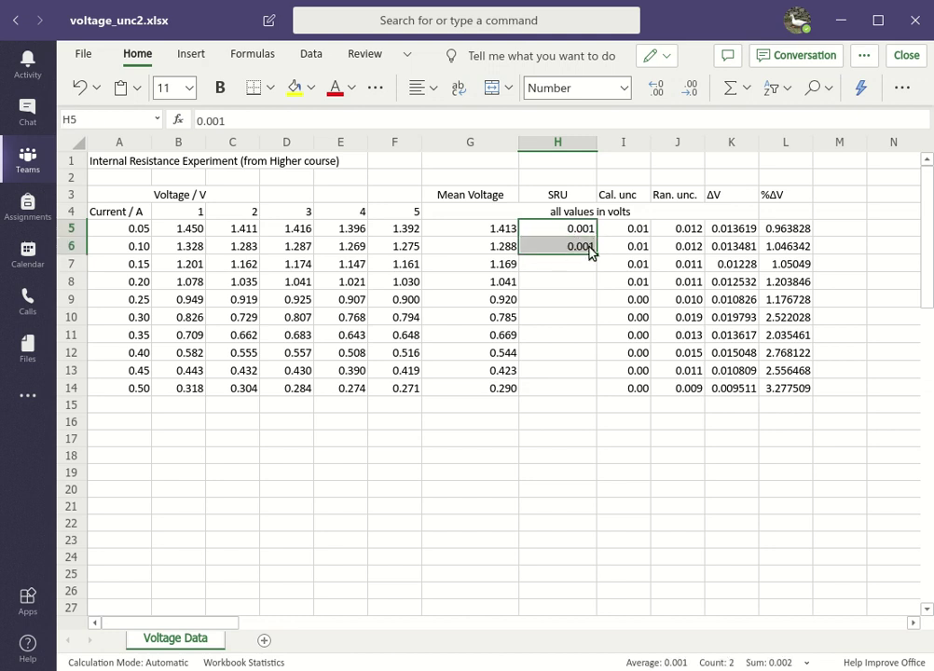
{"action": "left_click_drag", "start_coordinate": [597, 254], "coordinate": [588, 390]}
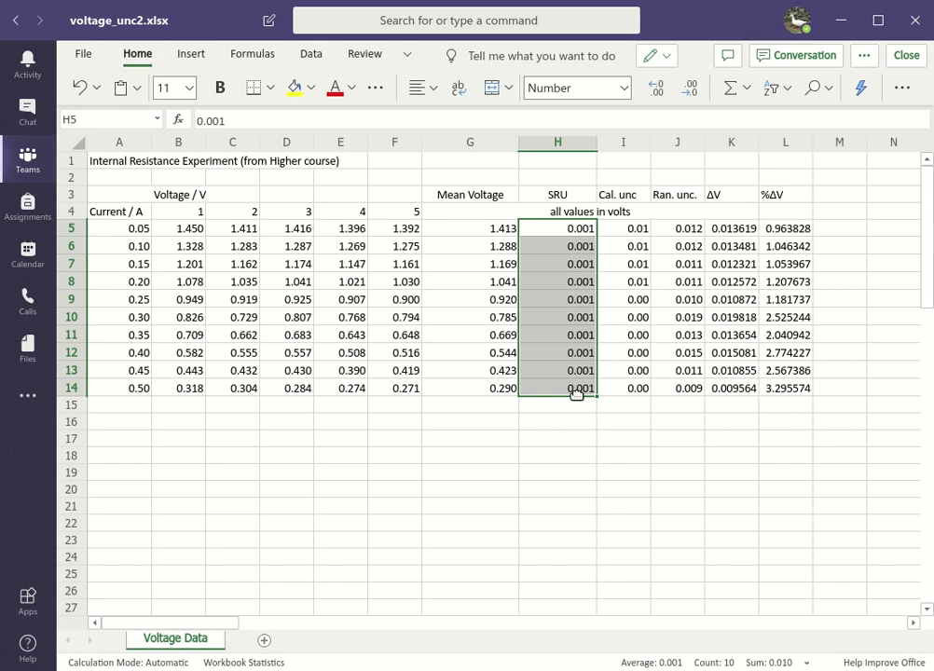